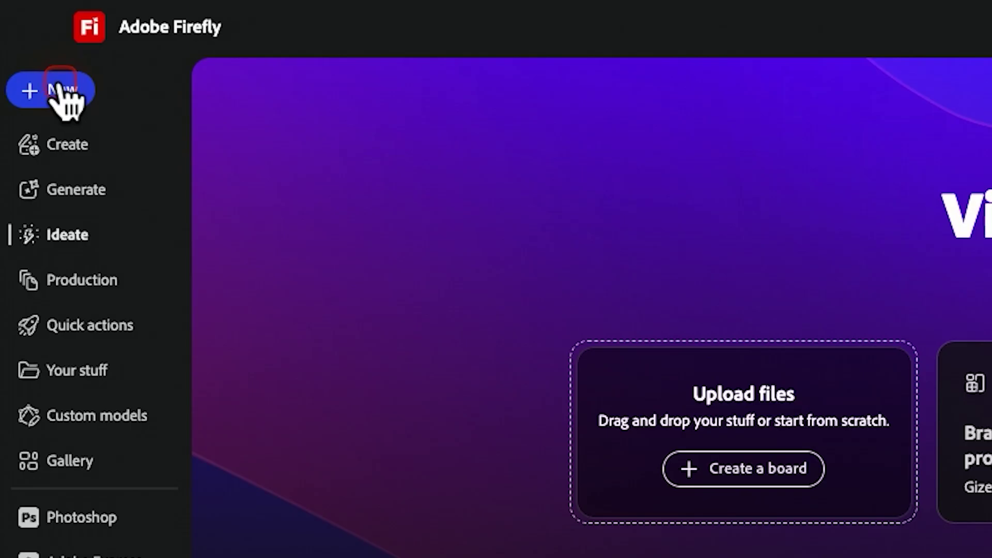
# Open the FireflyBoardsDemo board and bring up the image-generation prompt panel
pyautogui.click(67, 93)
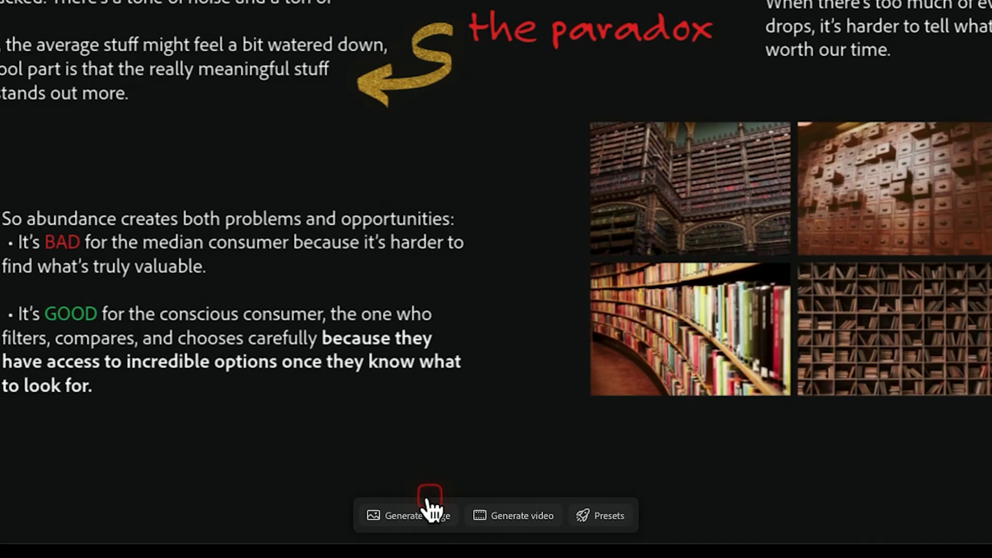
pyautogui.click(429, 512)
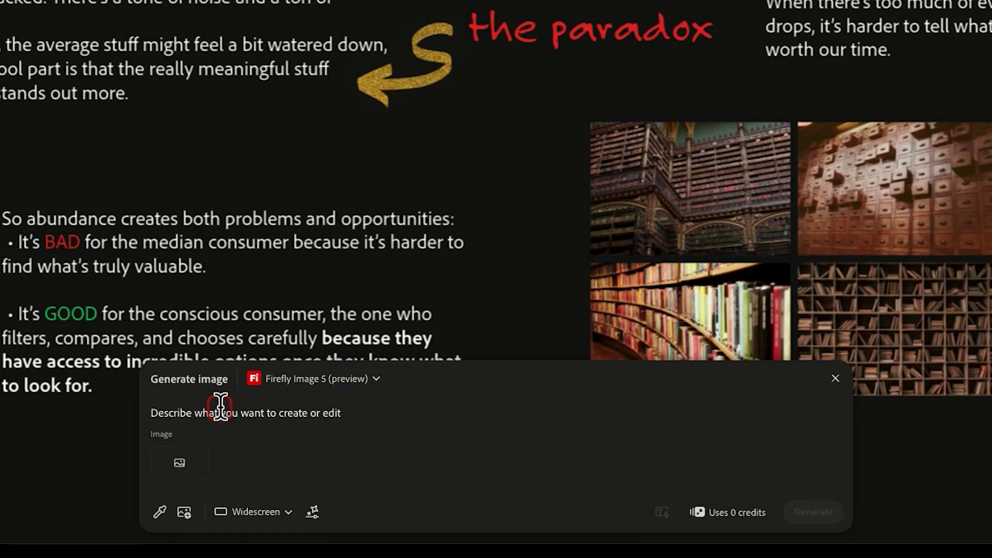
# Generate images of a feather drifting through a city courtyard using Firefly Image 4
pyautogui.click(332, 382)
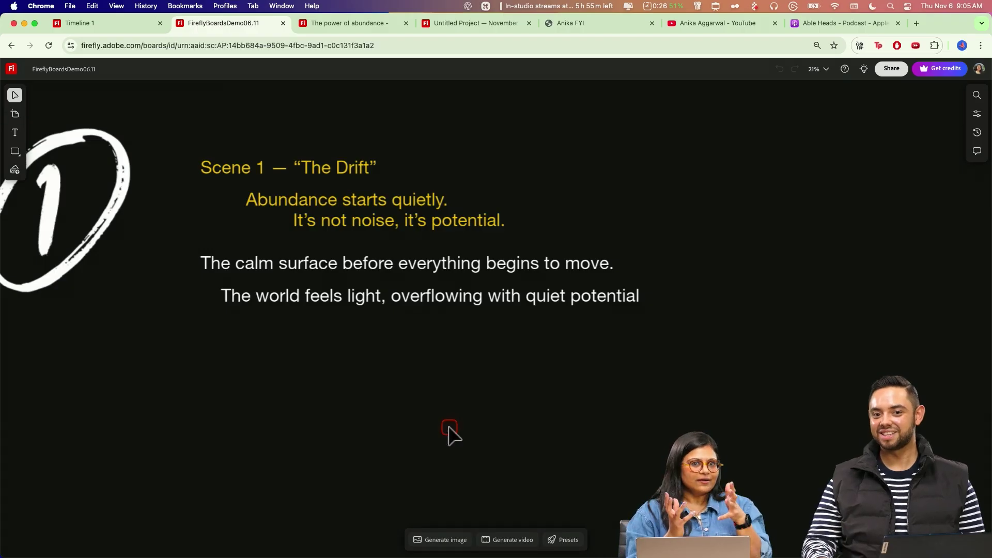
pyautogui.click(439, 540)
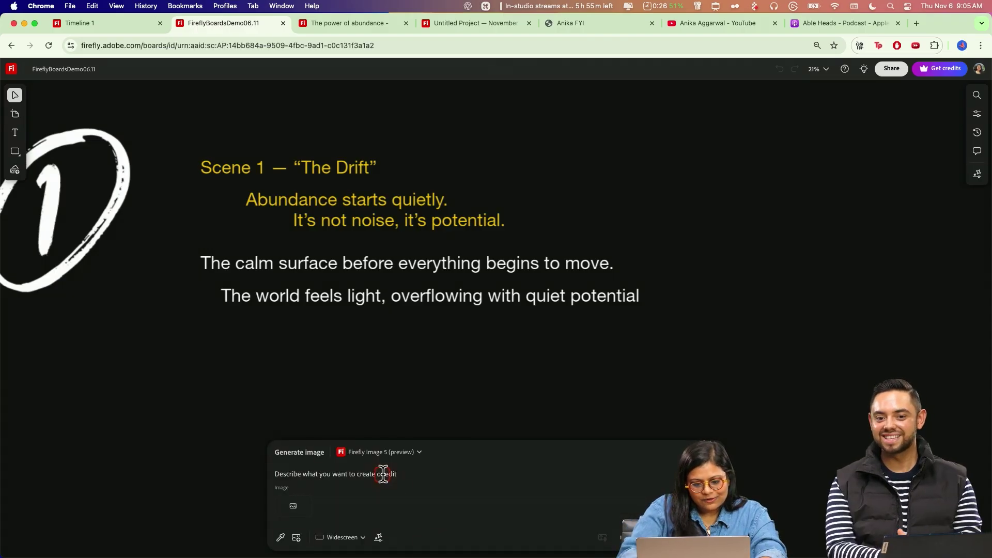
pyautogui.write('pro')
pyautogui.press('space')
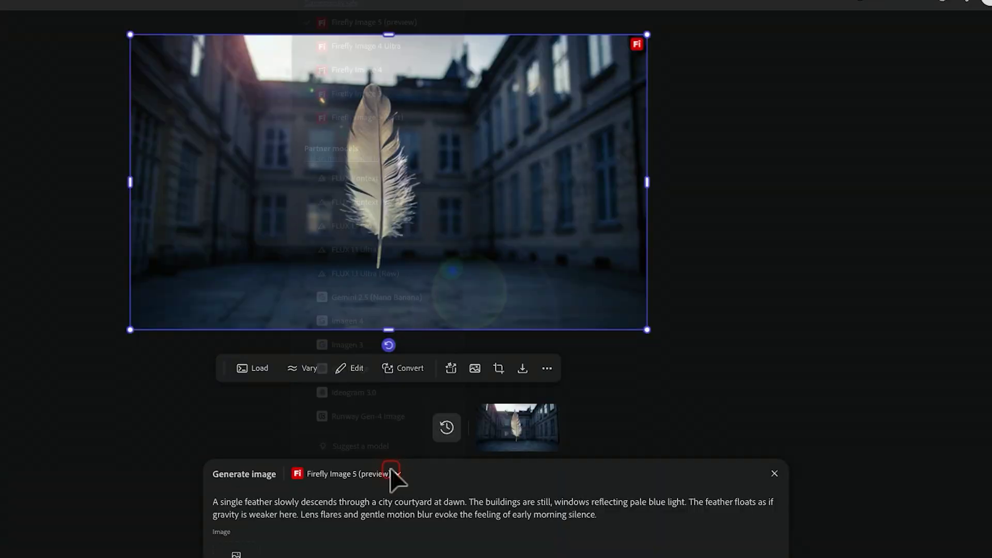
pyautogui.click(388, 471)
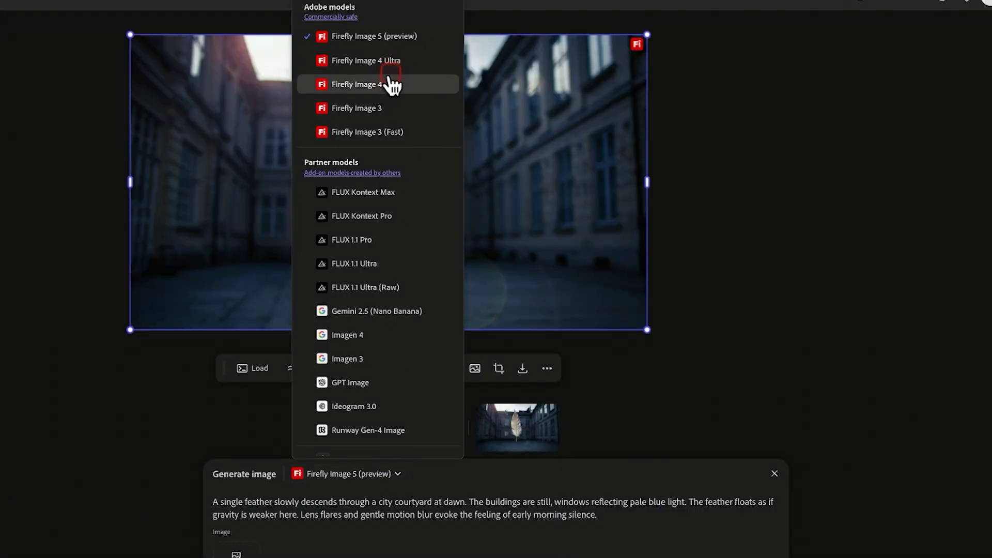
pyautogui.click(388, 80)
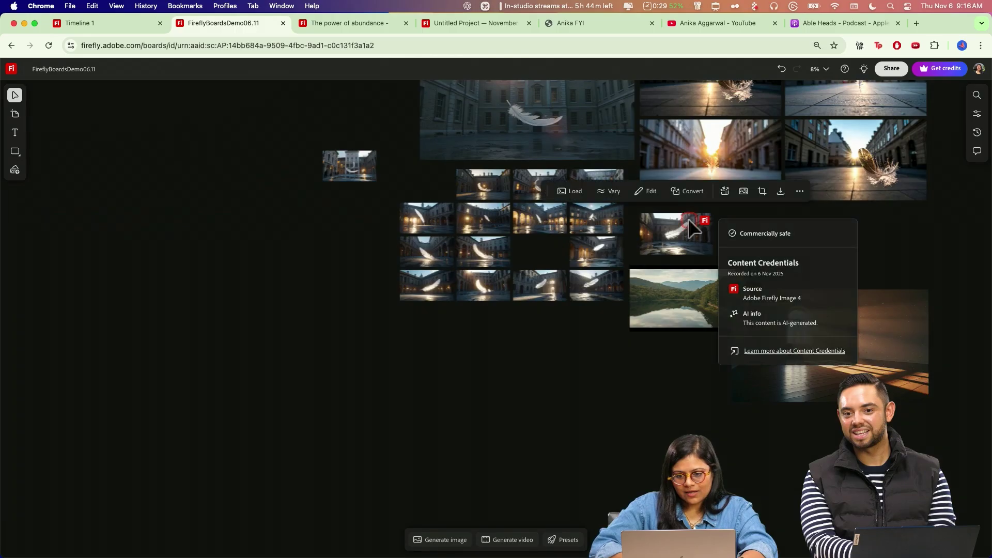
# Reuse the cloud-city image's prompt, with a board thumbnail as style reference, to generate floating cityscapes
pyautogui.moveTo(688, 219); pyautogui.dragTo(527, 450)
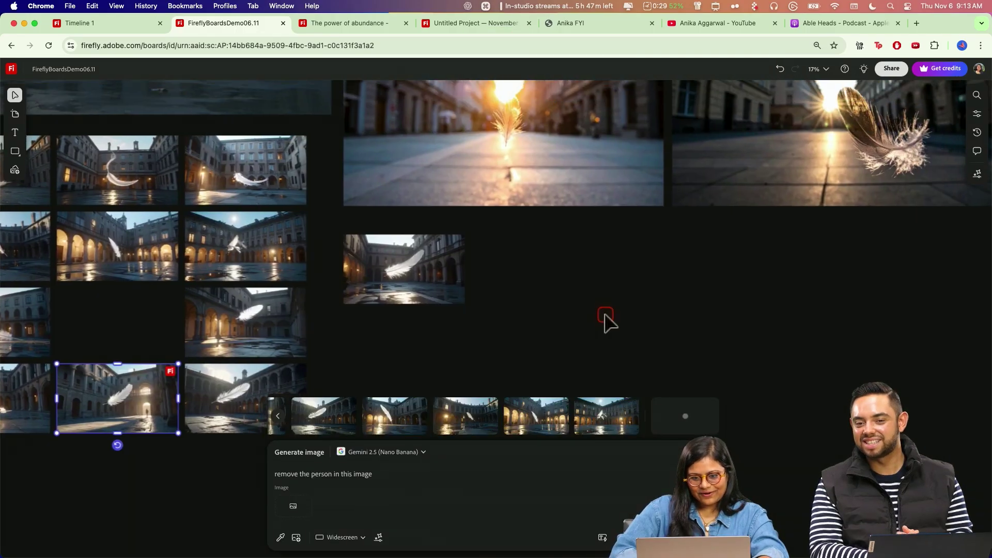
pyautogui.scroll(-5, 606, 321)
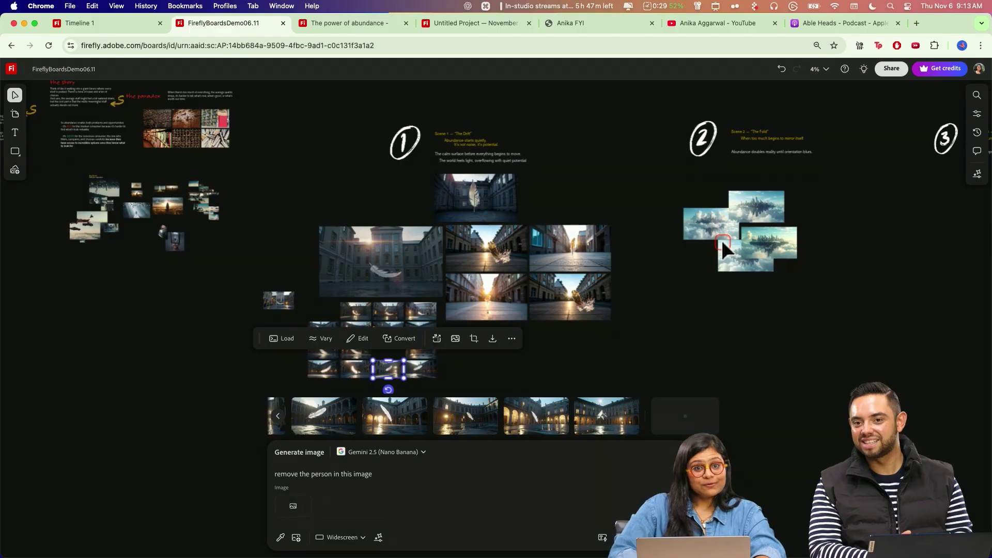
pyautogui.scroll(3, 747, 241)
pyautogui.click(705, 201)
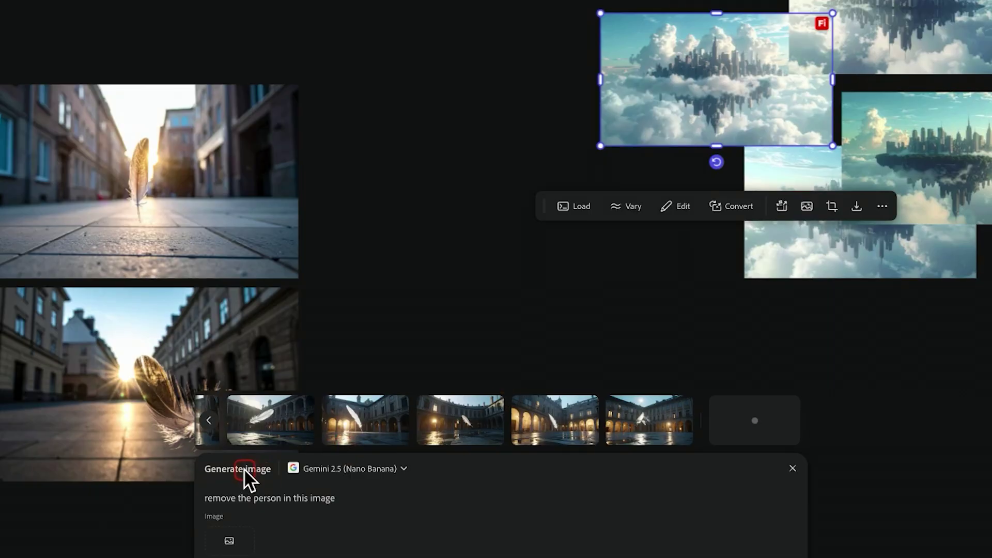
pyautogui.click(571, 209)
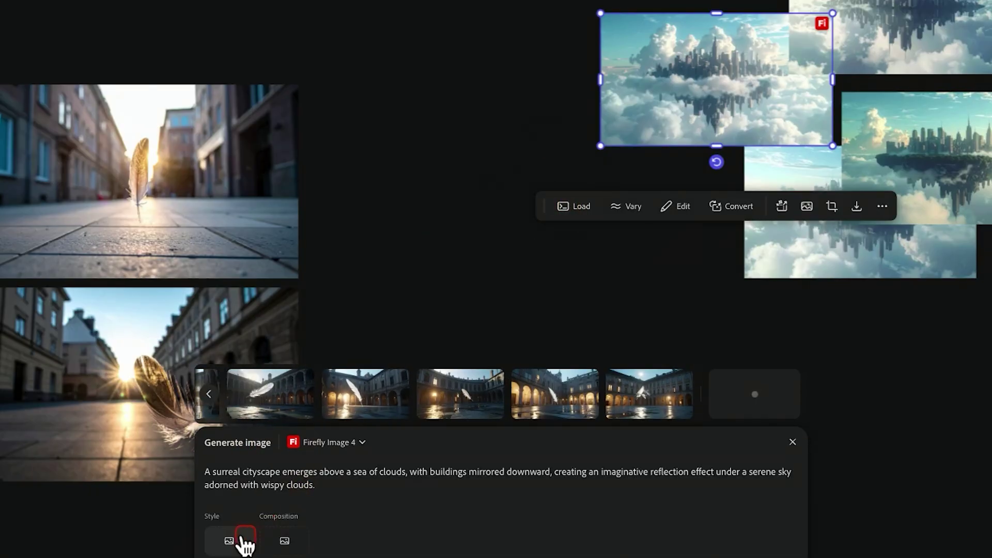
pyautogui.scroll(-1, 291, 300)
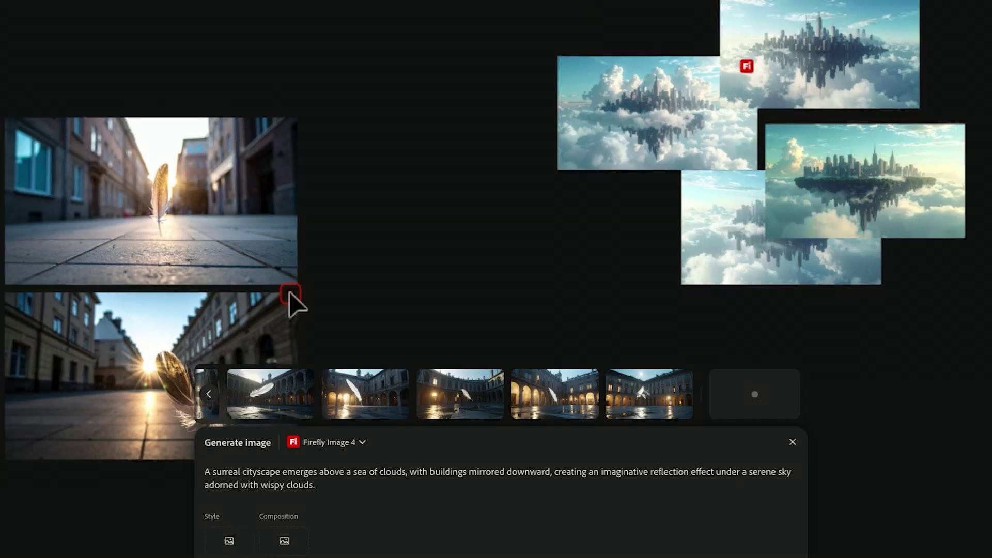
pyautogui.scroll(-1, 291, 301)
pyautogui.scroll(-1, 291, 301)
pyautogui.scroll(-1, 291, 301)
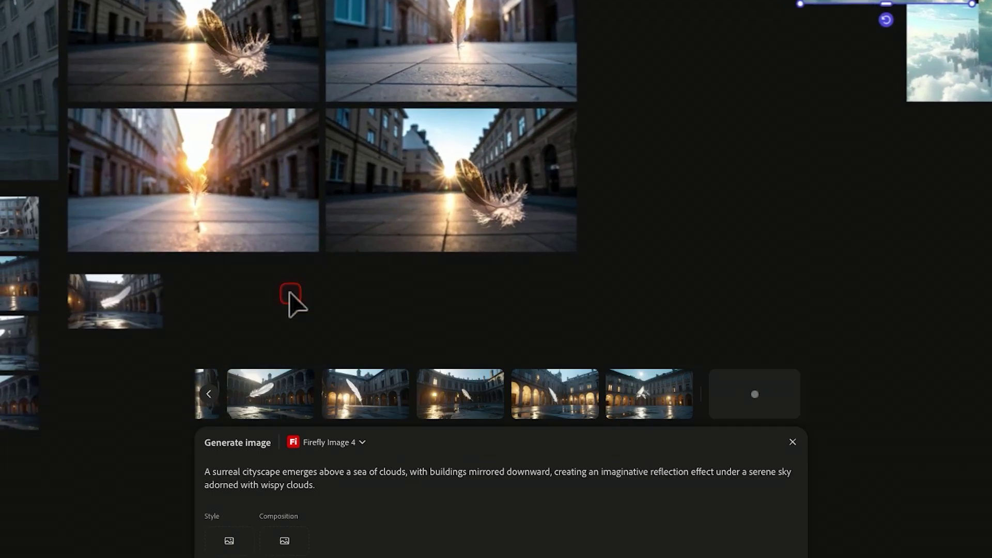
pyautogui.click(109, 294)
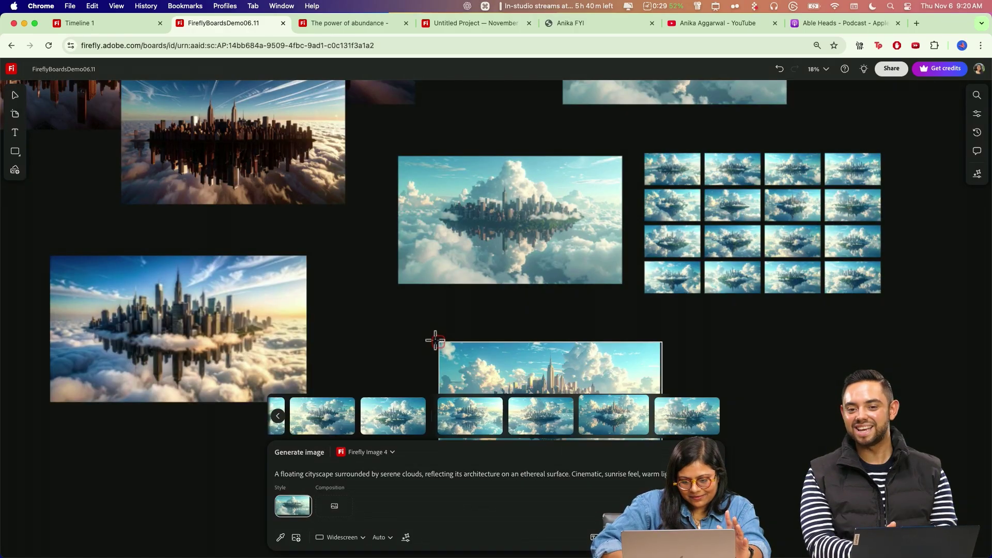
# Select the sunrise city image and briefly open and close the board's Share panel
pyautogui.click(215, 164)
pyautogui.scroll(5, 214, 165)
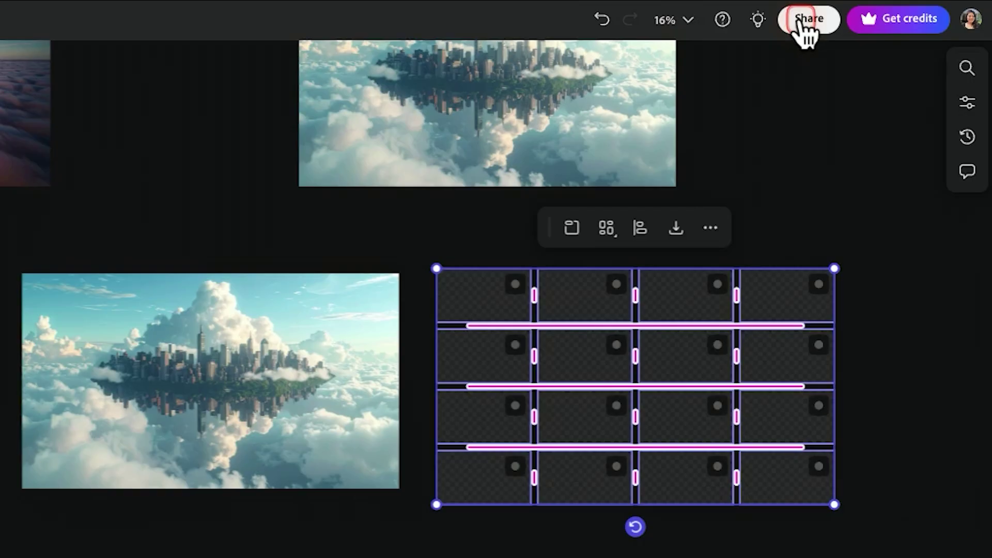
pyautogui.click(801, 20)
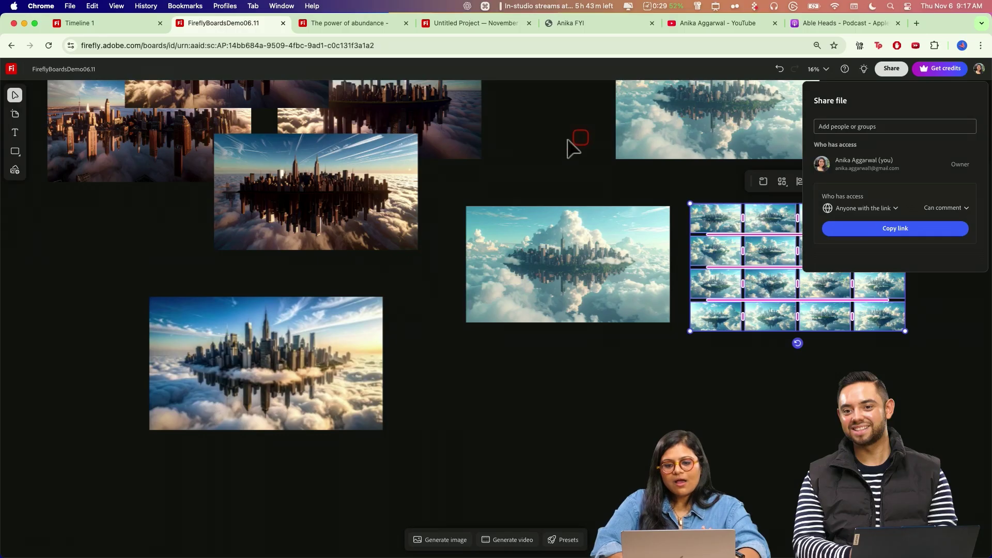
pyautogui.click(558, 140)
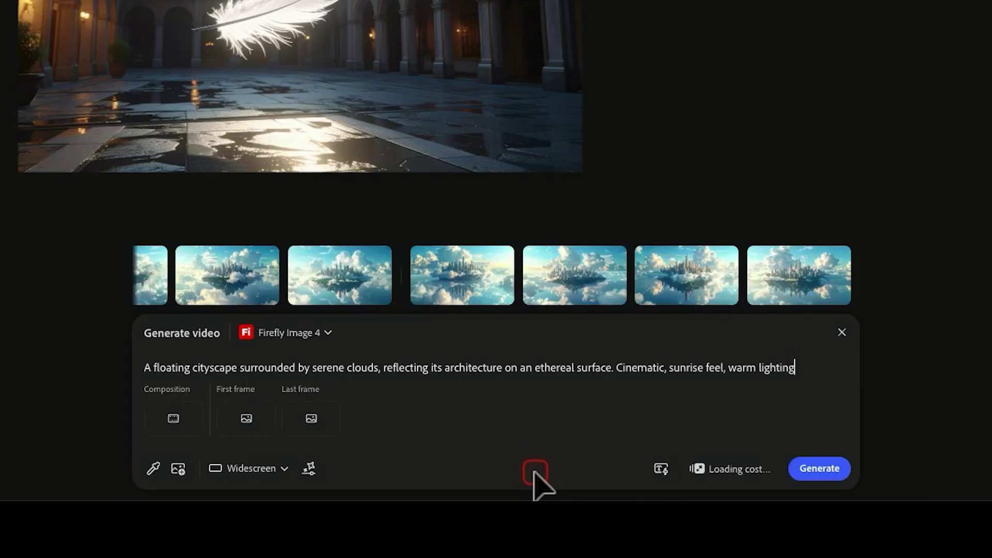
# Replace the video prompt with the suggested one and set the feather image as first frame
pyautogui.hotkey('ctrl', 'a')
pyautogui.press('BackSpace')
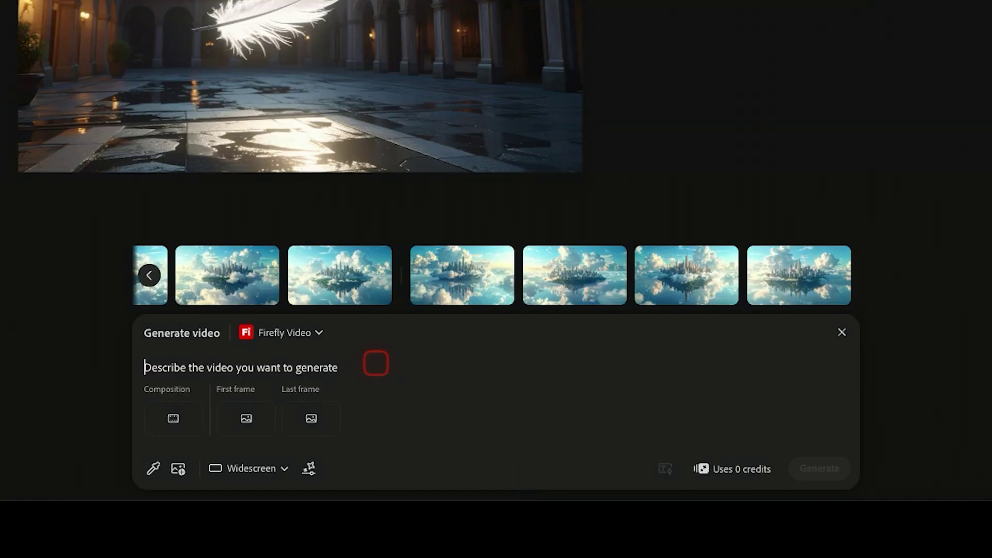
pyautogui.write('vl')
pyautogui.press('Return')
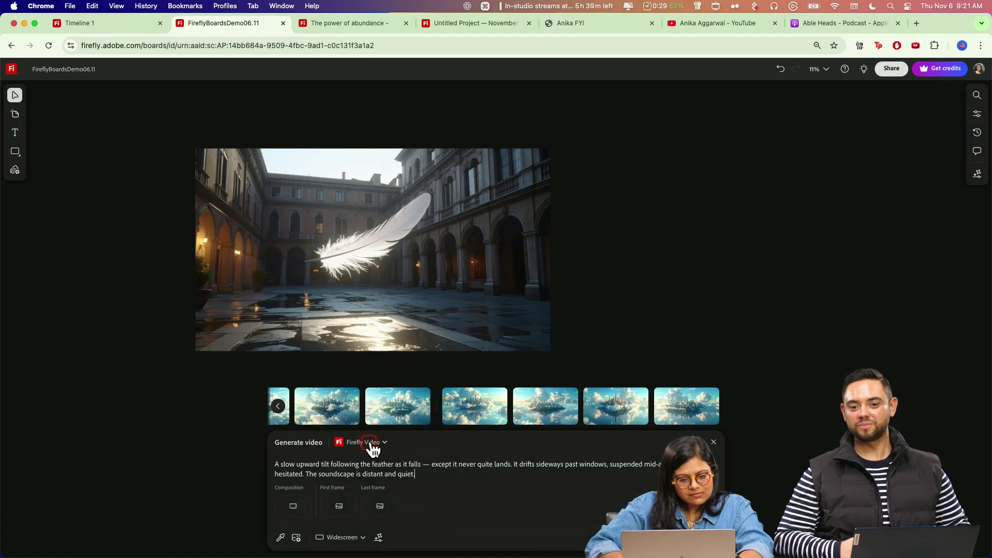
pyautogui.click(372, 446)
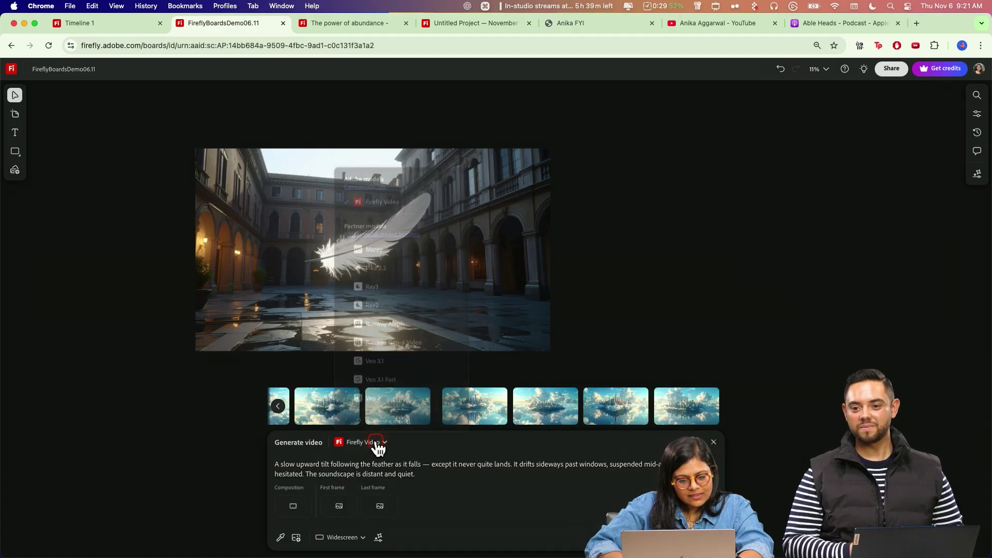
pyautogui.click(375, 443)
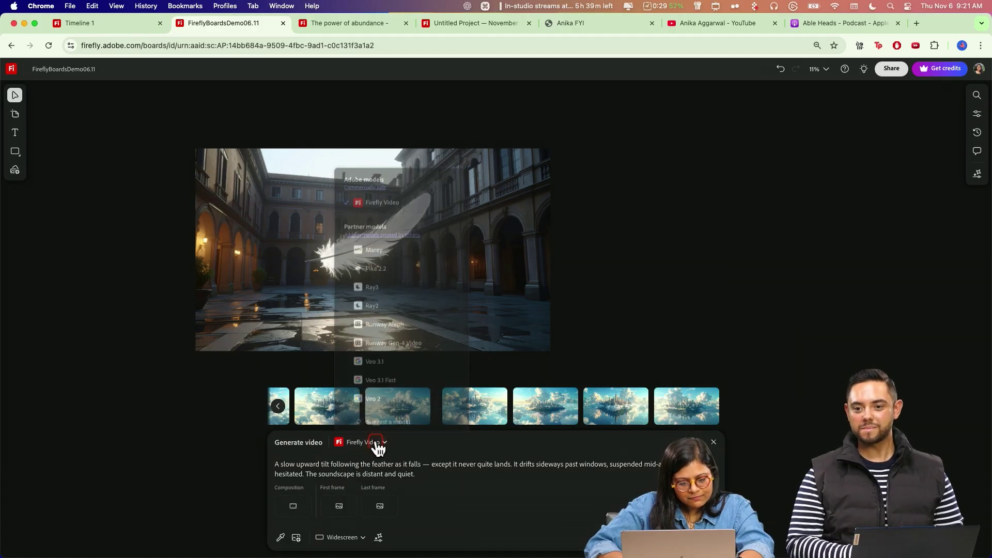
pyautogui.click(302, 510)
pyautogui.scroll(-5, 694, 349)
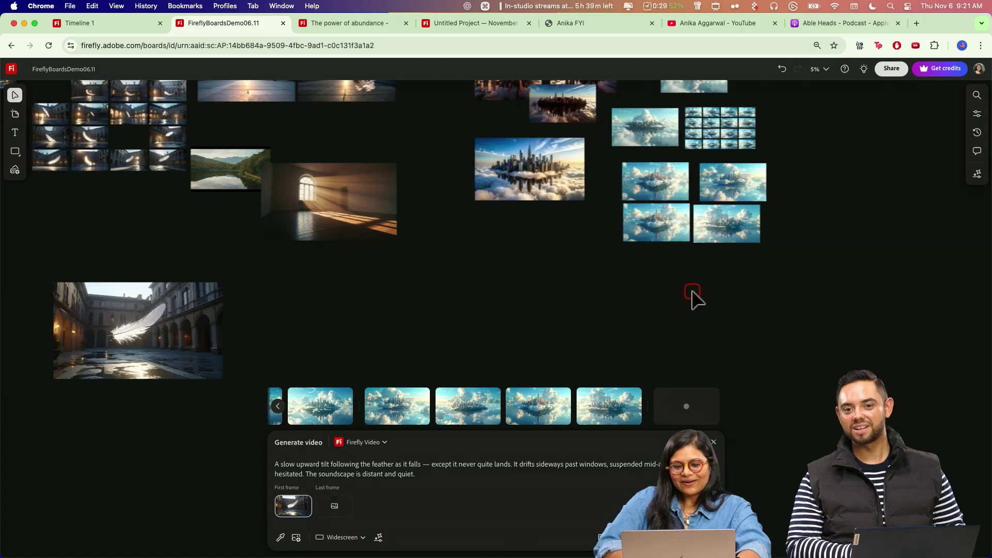
# Select the city-over-clouds image and rewrite the video prompt as a slow backward dolly
pyautogui.click(532, 189)
pyautogui.scroll(2, 555, 193)
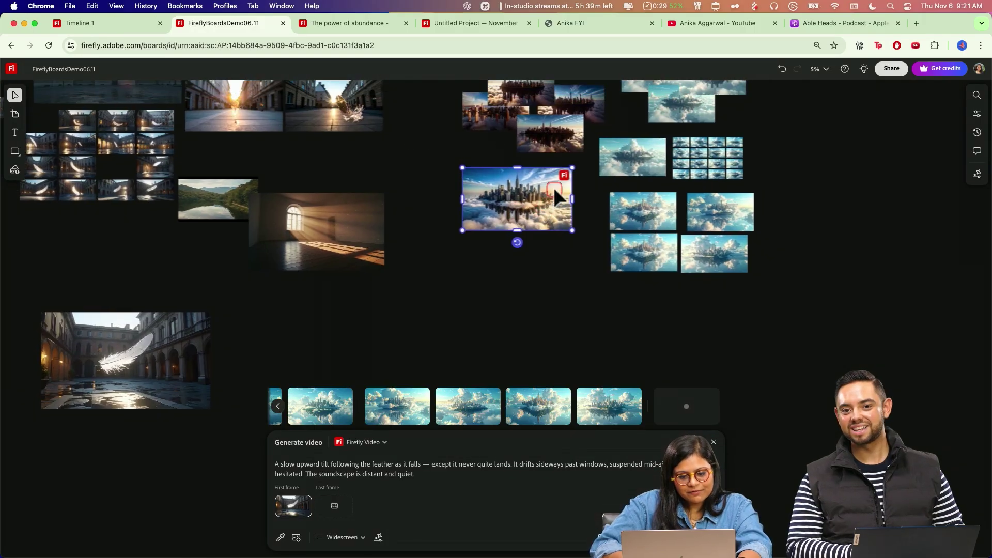
pyautogui.tripleClick(379, 465)
pyautogui.write('prov')
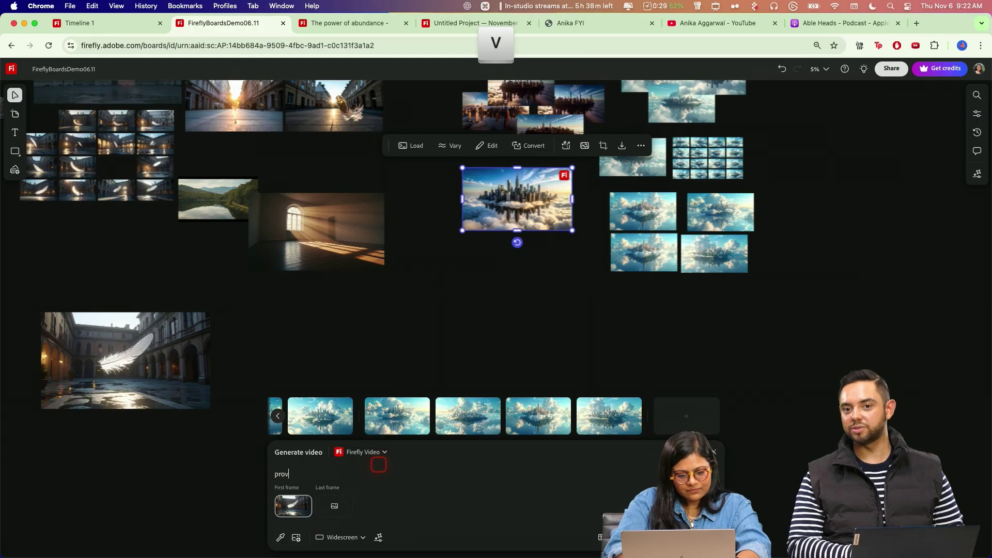
pyautogui.press('super+z')
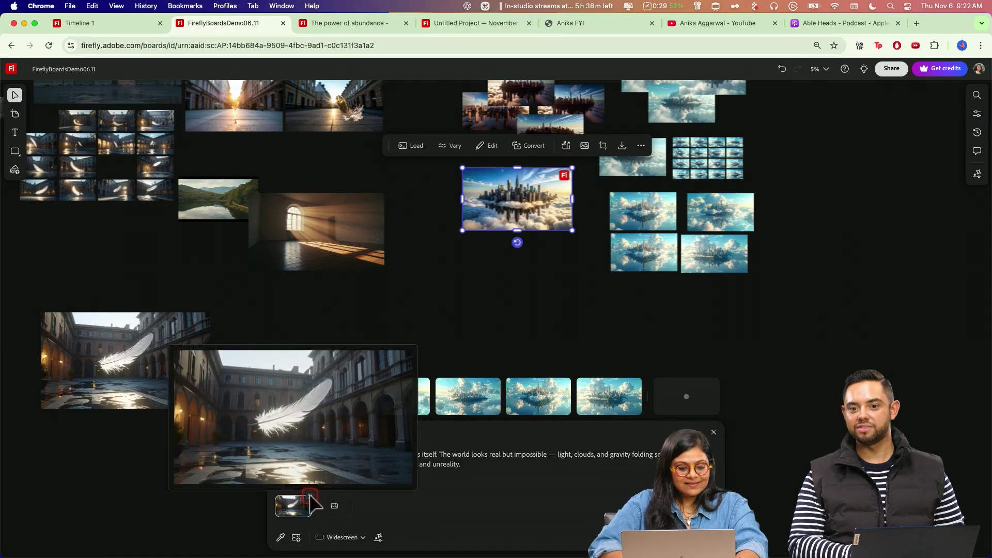
pyautogui.moveTo(320, 416)
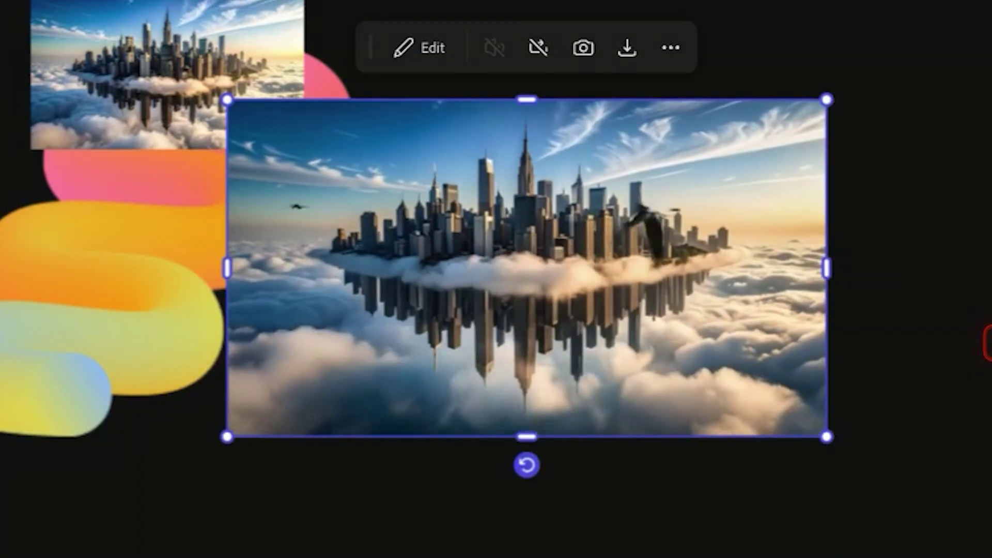
# Pause and replay the floating-city video, then place the feather image beside its video
pyautogui.click(529, 267)
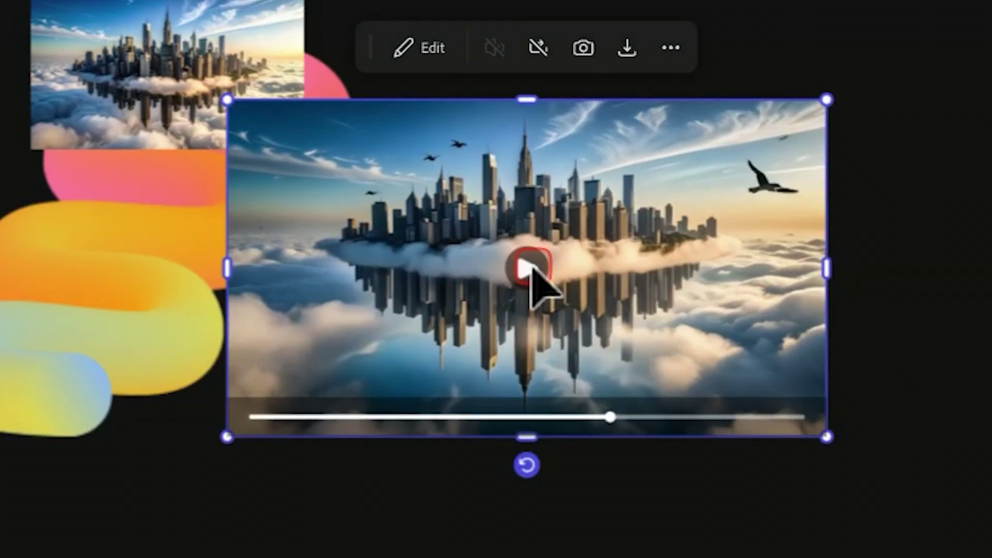
pyautogui.click(726, 259)
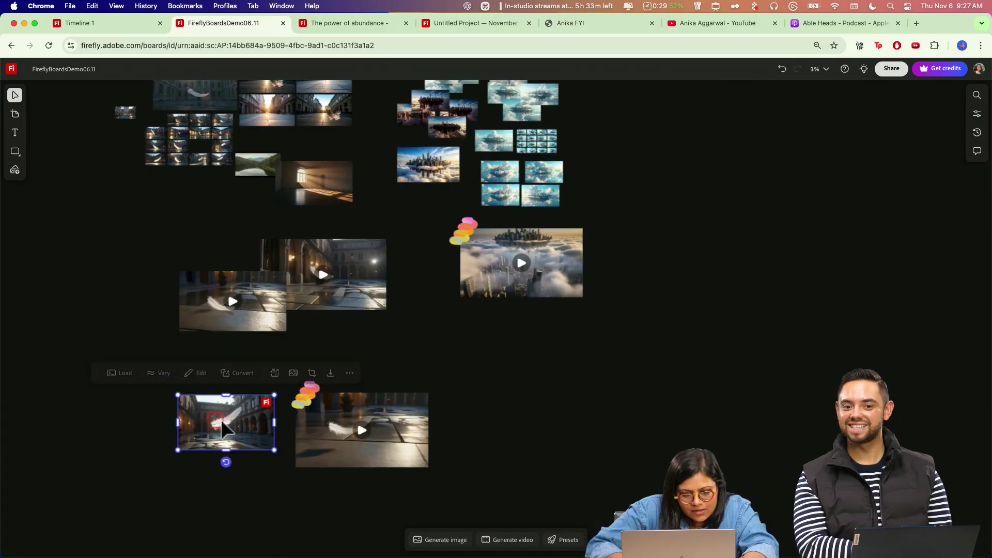
pyautogui.moveTo(226, 432); pyautogui.dragTo(259, 448)
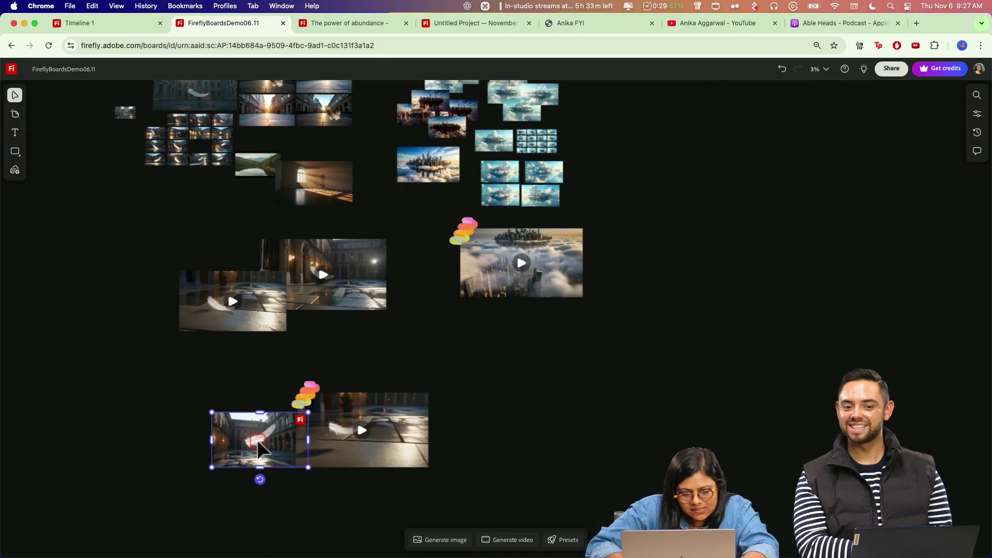
pyautogui.hscroll(2, 478, 333)
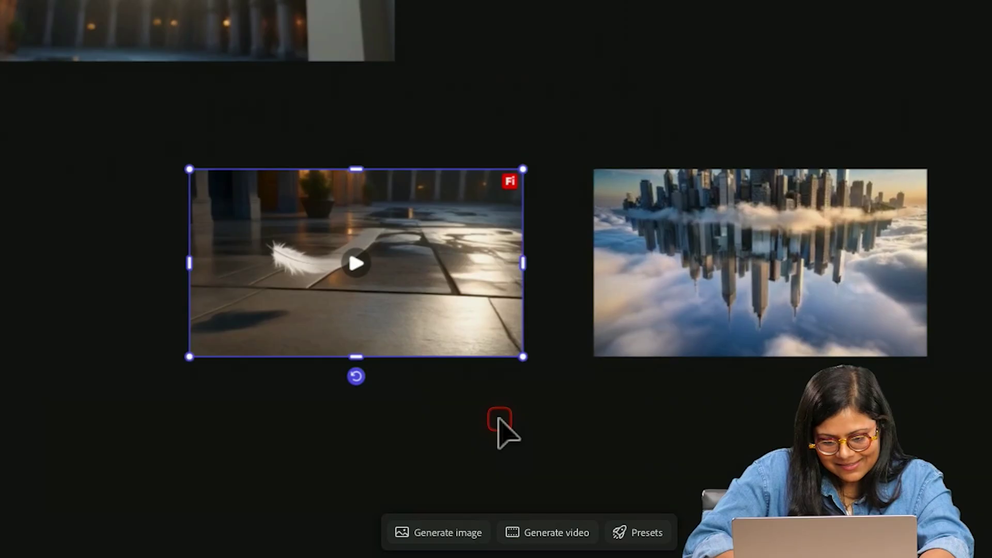
pyautogui.click(479, 334)
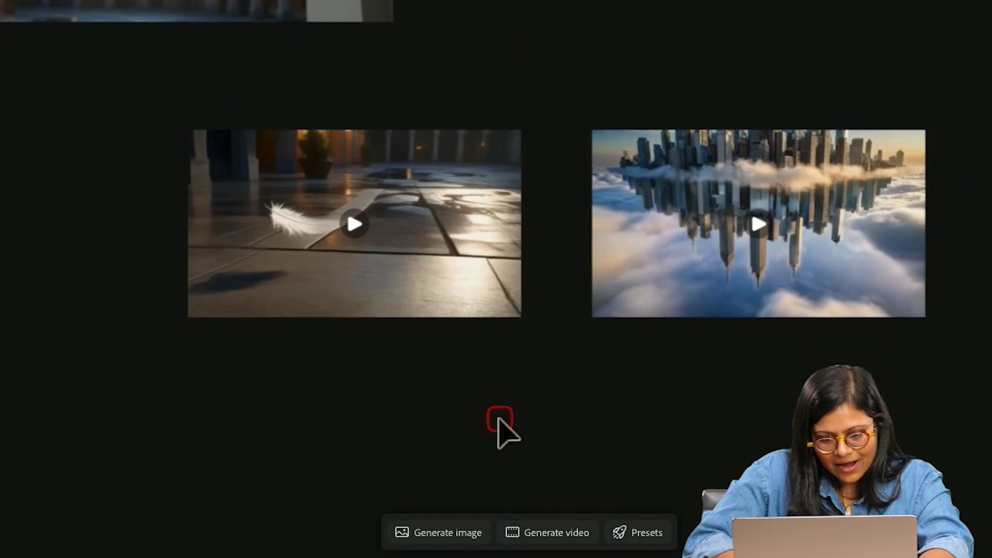
# Play the feather video and capture still frames from the feather and city videos
pyautogui.click(454, 274)
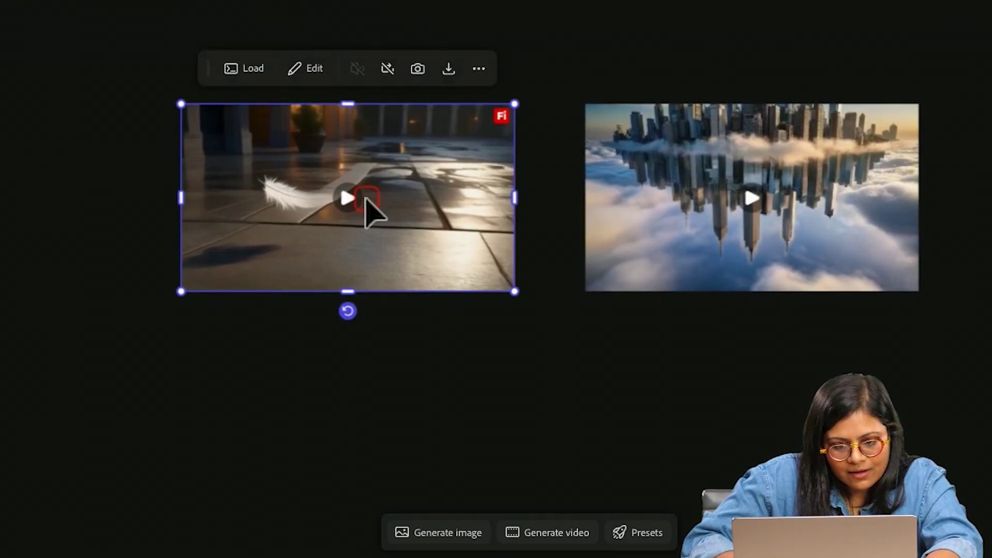
pyautogui.click(365, 204)
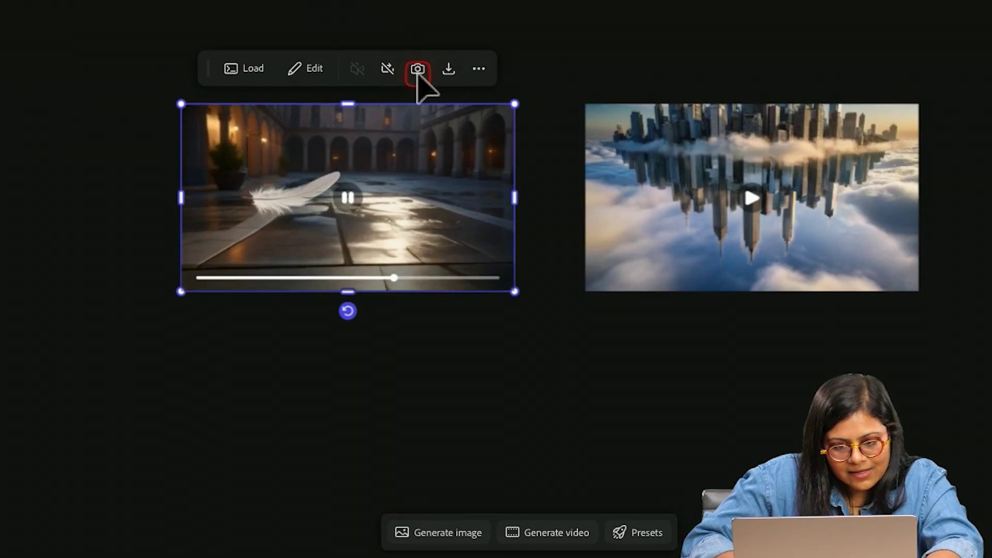
pyautogui.click(419, 70)
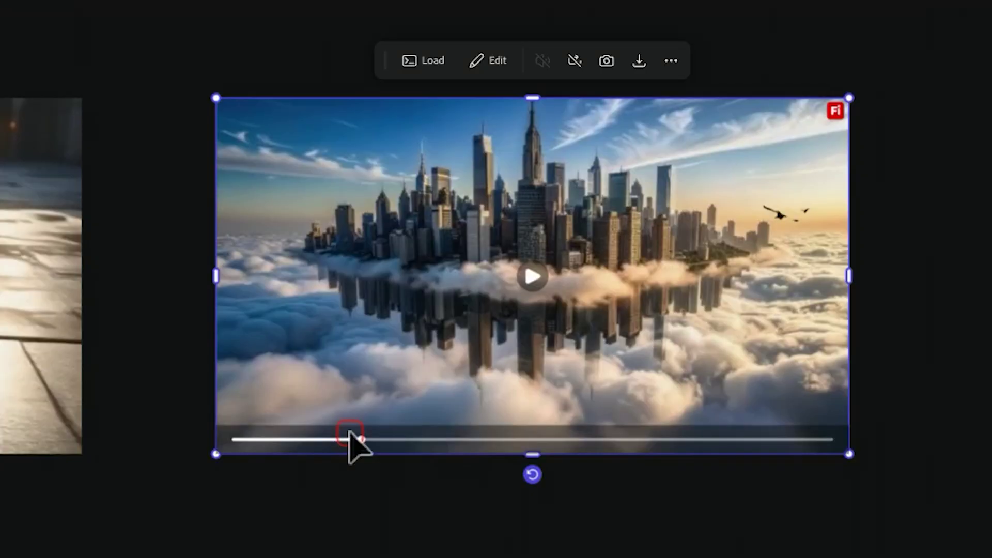
pyautogui.moveTo(349, 436); pyautogui.dragTo(354, 441)
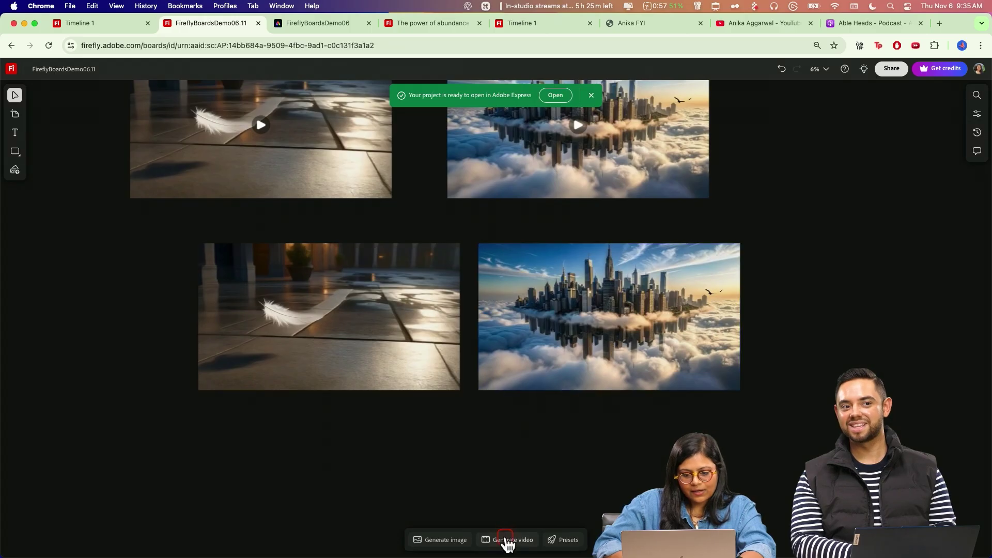
# Replace the prompt with a zoom-transition request and set the city still as last frame
pyautogui.click(505, 542)
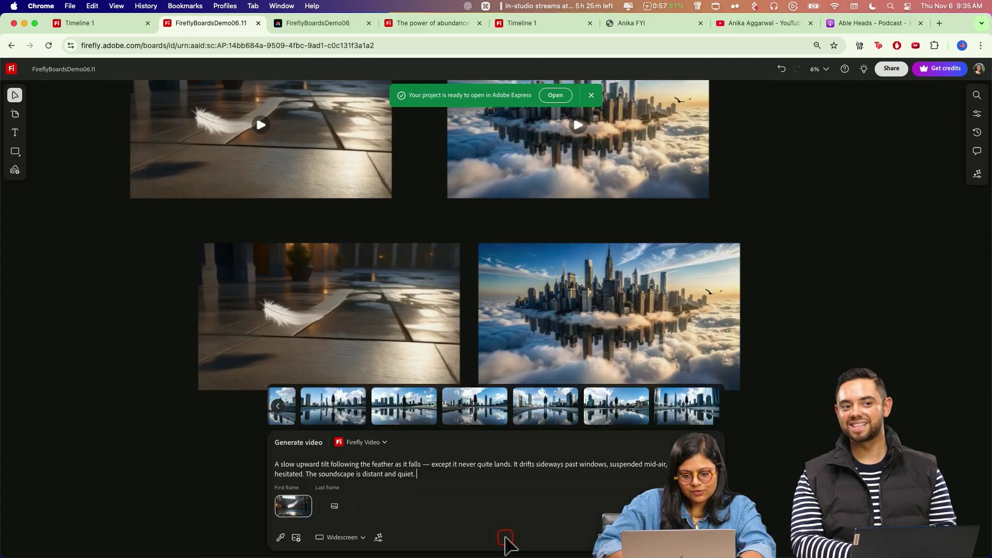
pyautogui.tripleClick(359, 473)
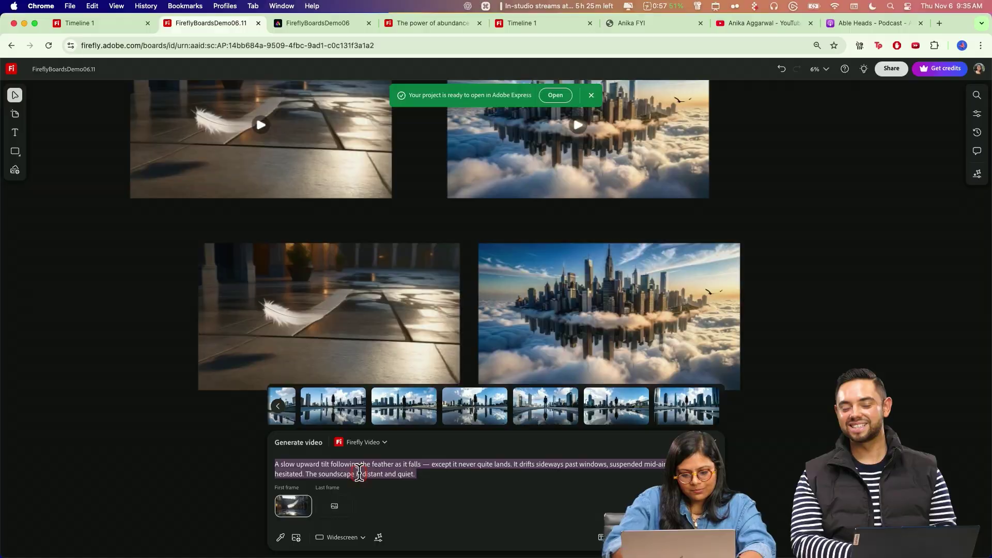
pyautogui.write('make a transition between')
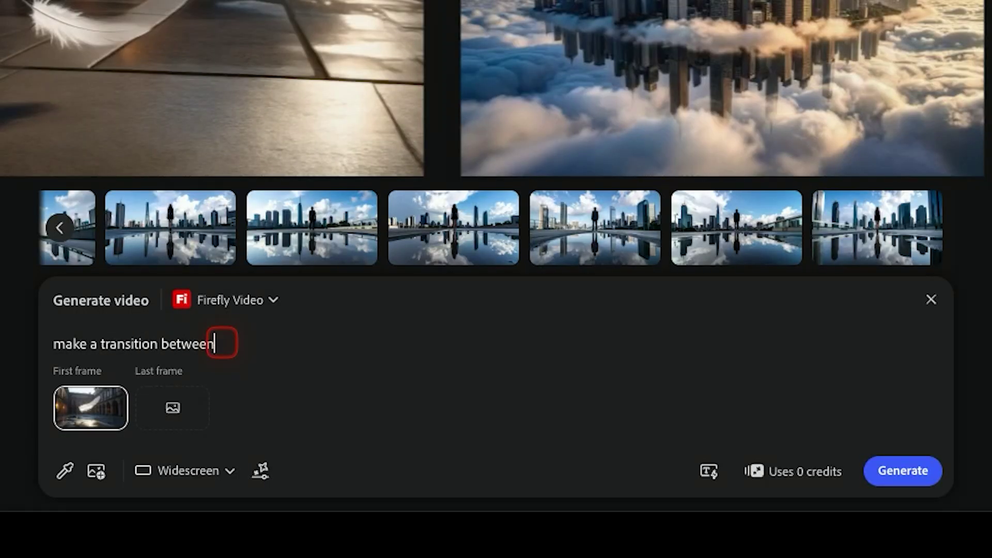
pyautogui.press('BackSpace')
pyautogui.press('BackSpace')
pyautogui.write('y using a zoom')
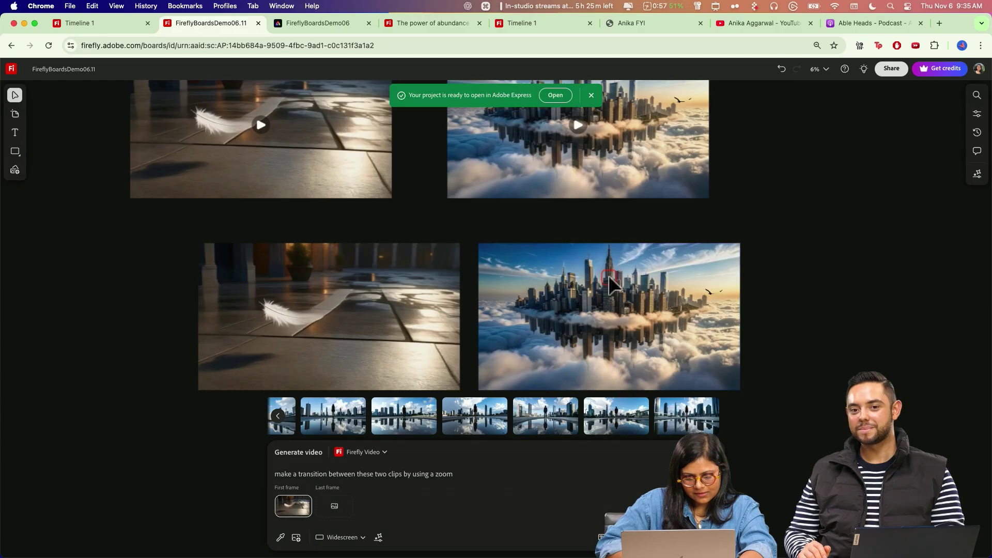
pyautogui.click(800, 272)
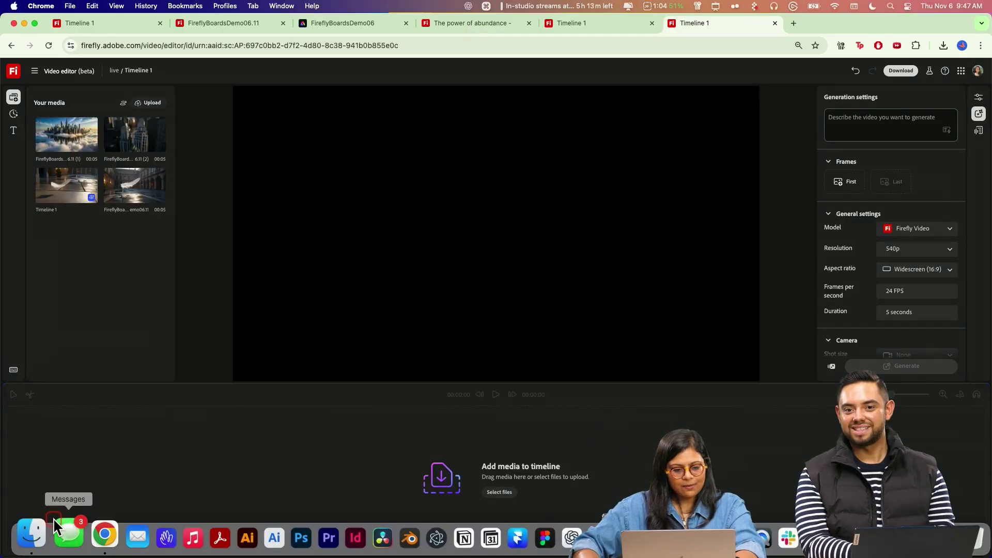
# Open a file browser window and start a new Firefly Video Editor project
pyautogui.click(43, 533)
pyautogui.moveTo(371, 306); pyautogui.dragTo(819, 61)
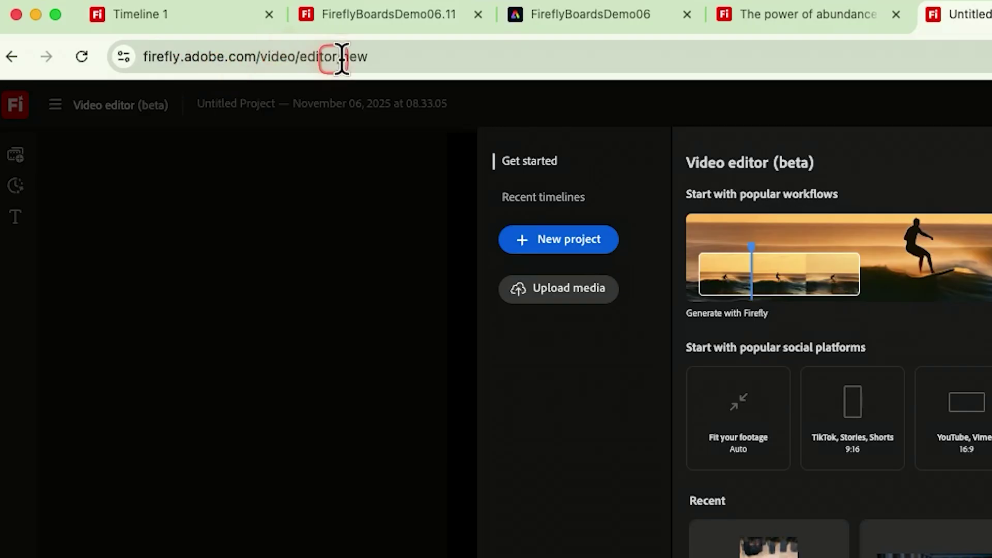
pyautogui.click(409, 197)
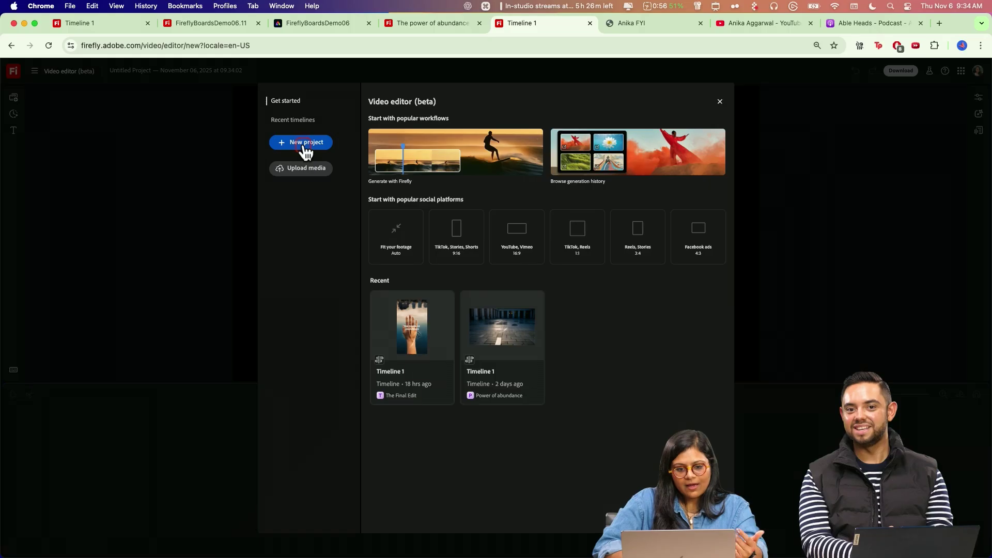
pyautogui.click(302, 147)
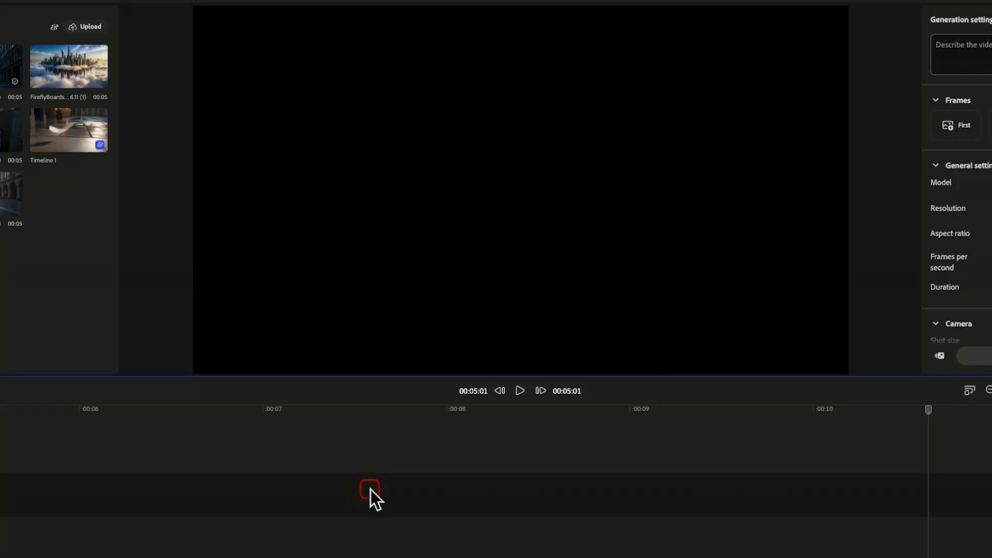
# Drag the two feather courtyard clips, then the floating-city clip, onto the timeline
pyautogui.moveTo(371, 500); pyautogui.dragTo(371, 489)
pyautogui.click(618, 496)
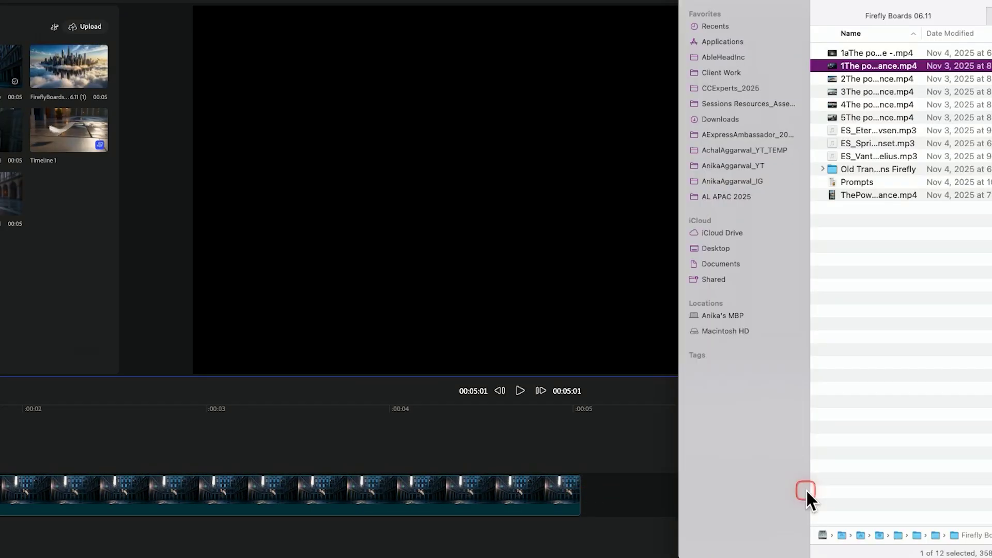
pyautogui.moveTo(780, 123); pyautogui.dragTo(568, 481)
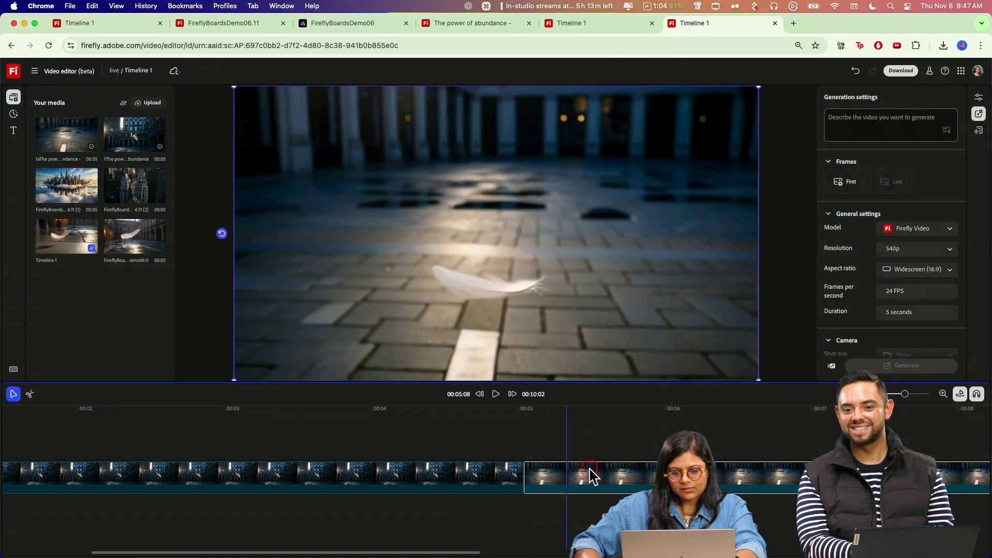
pyautogui.press('super+Tab')
pyautogui.moveTo(783, 144); pyautogui.dragTo(605, 476)
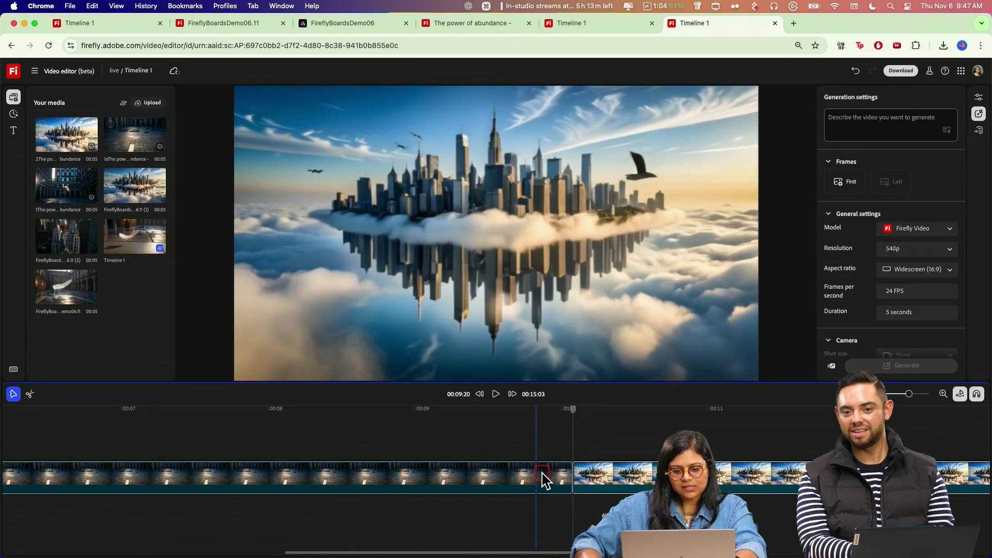
pyautogui.hscroll(10, 543, 474)
pyautogui.click(569, 432)
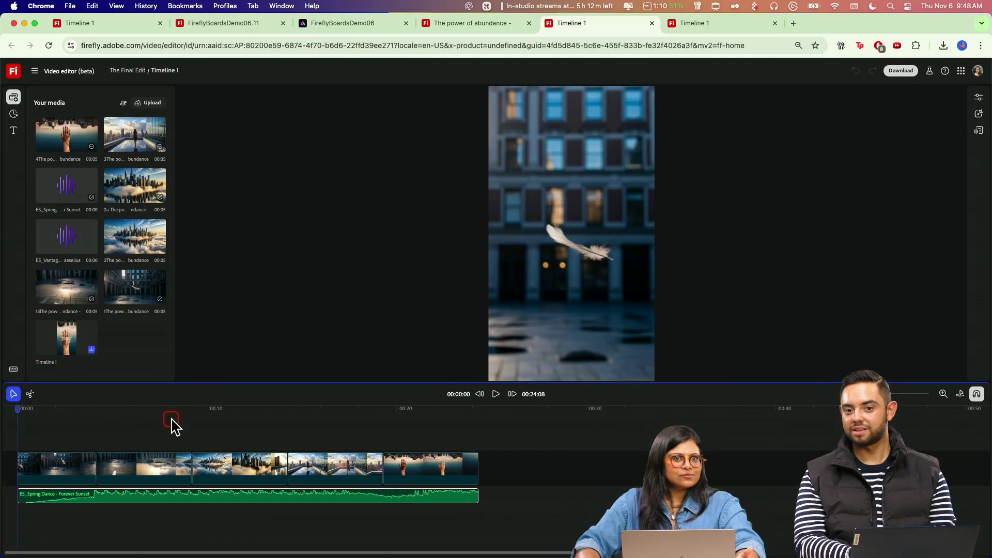
# Open the Adobe Stock free collection in a new tab and stop playback at the timeline end
pyautogui.press('super+t')
pyautogui.write('stock')
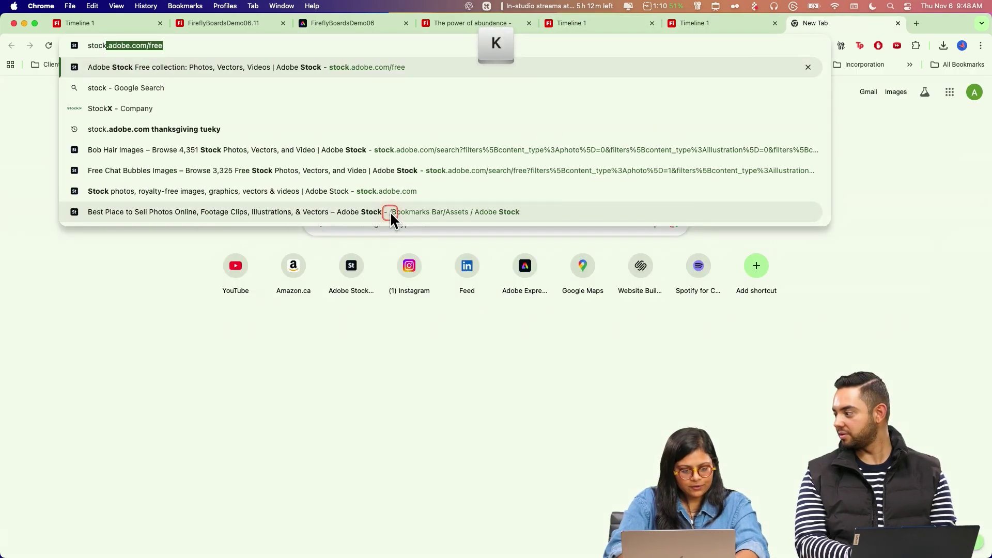
pyautogui.press('Right')
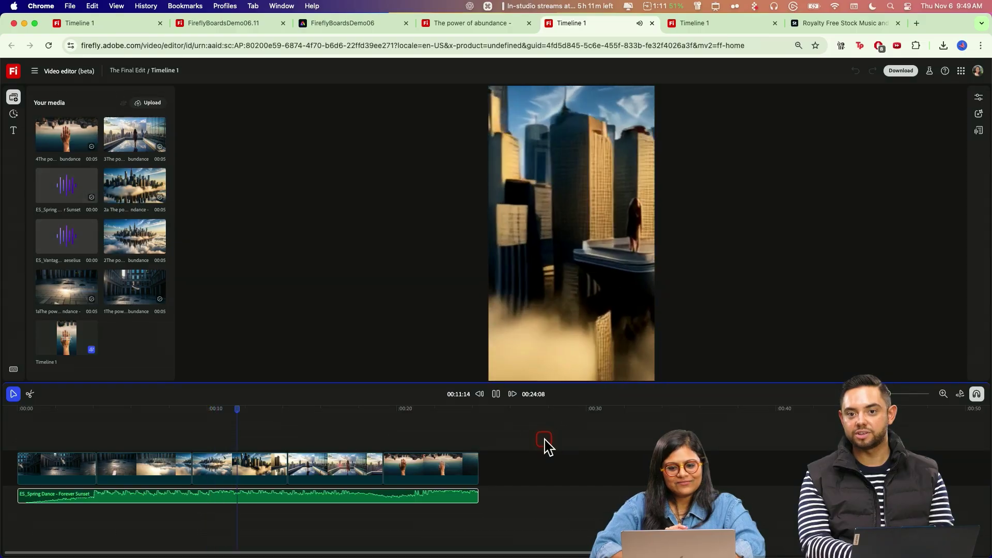
pyautogui.press('End')
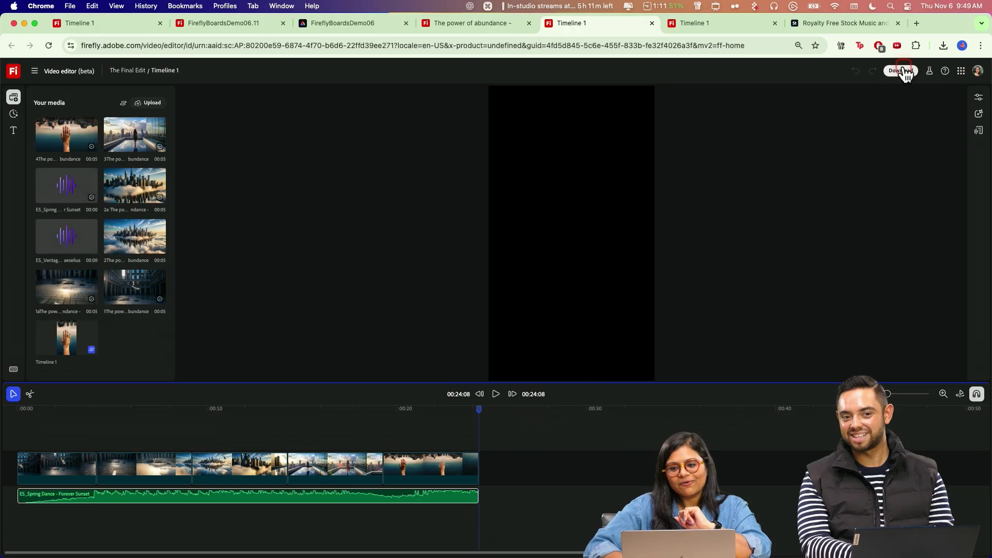
# Export the video with Download video, then load Adobe Express in a new tab
pyautogui.click(902, 70)
pyautogui.click(875, 190)
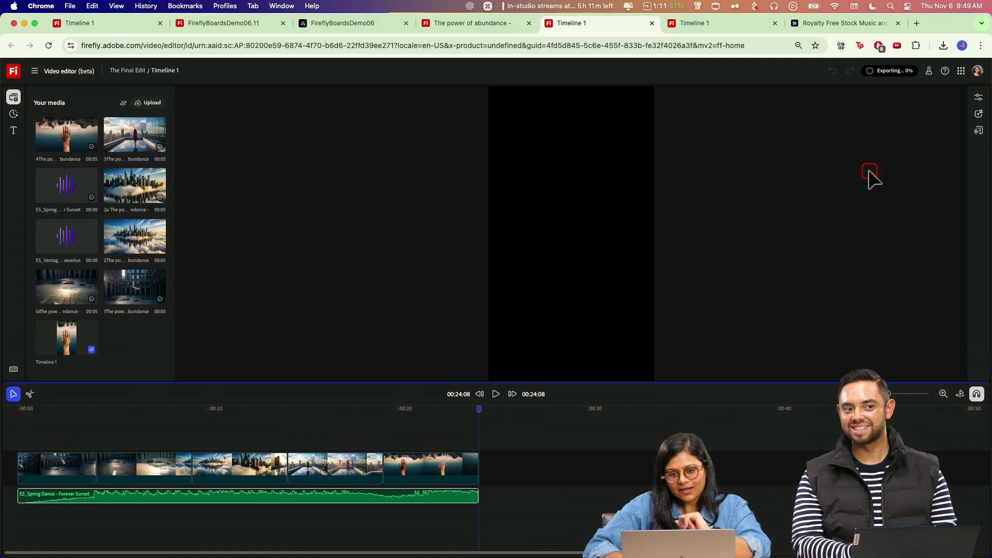
pyautogui.press('super+t')
pyautogui.write('ne')
pyautogui.press('Return')
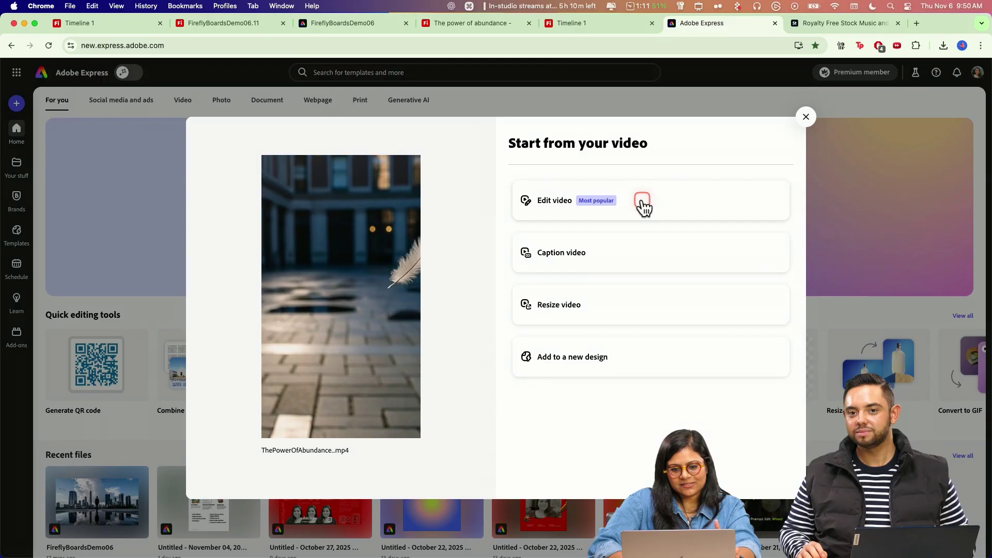
# Start editing the exported video in Adobe Express and add a title text box
pyautogui.click(642, 205)
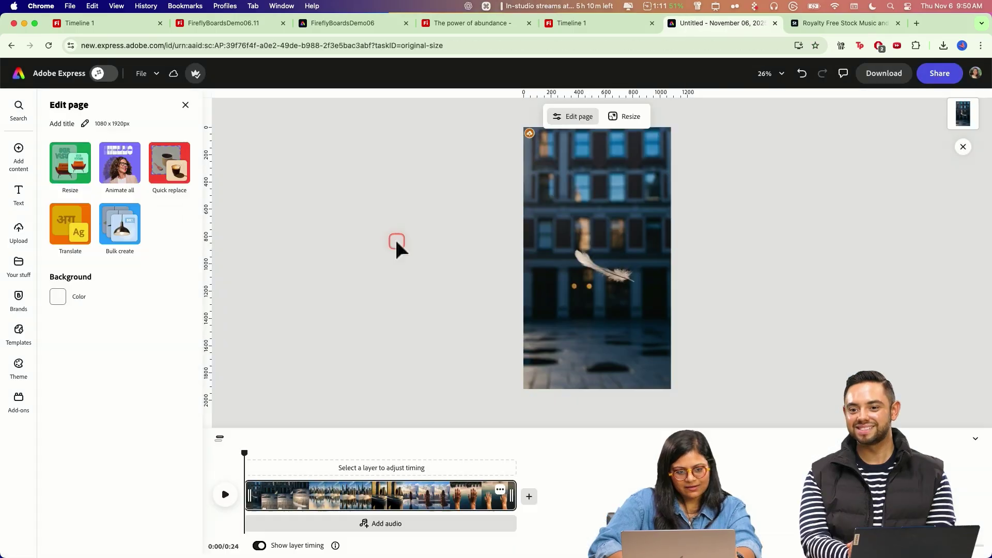
pyautogui.click(18, 190)
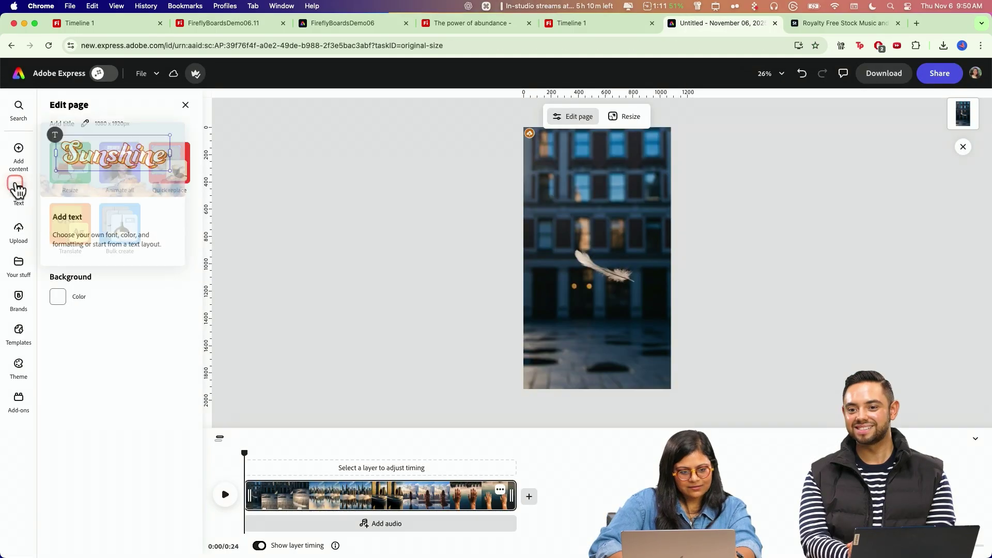
pyautogui.click(133, 129)
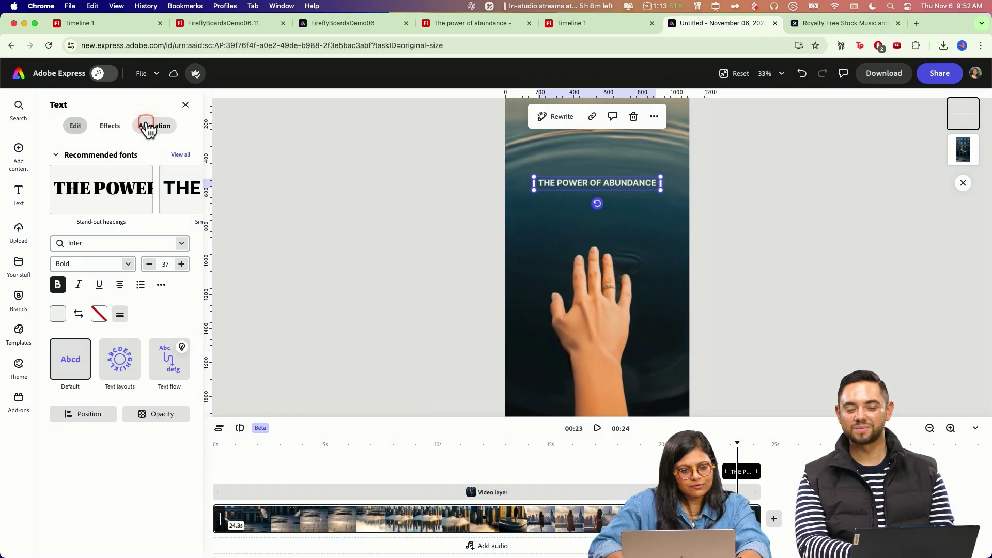
# Give the title a Typewriter entrance animation and adjust its duration
pyautogui.click(148, 126)
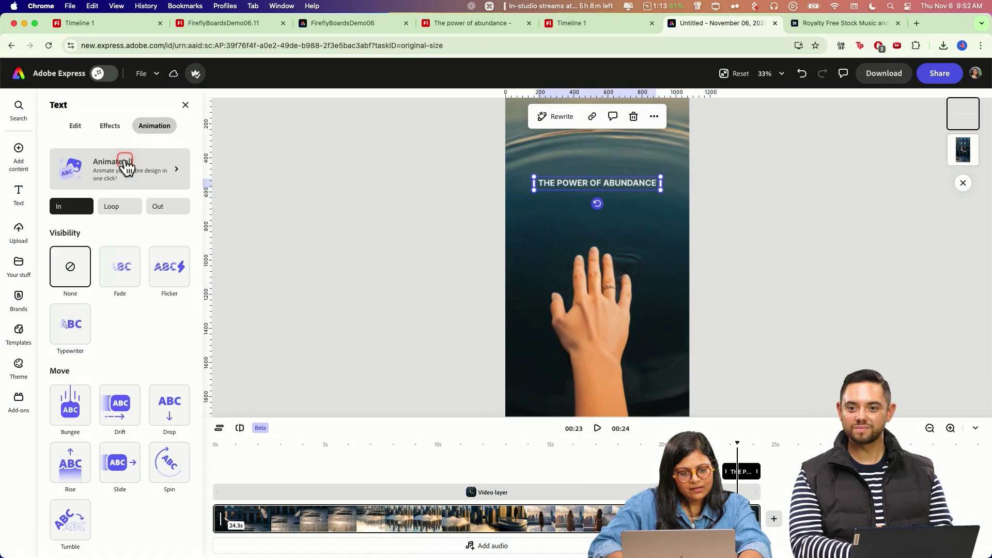
pyautogui.click(124, 327)
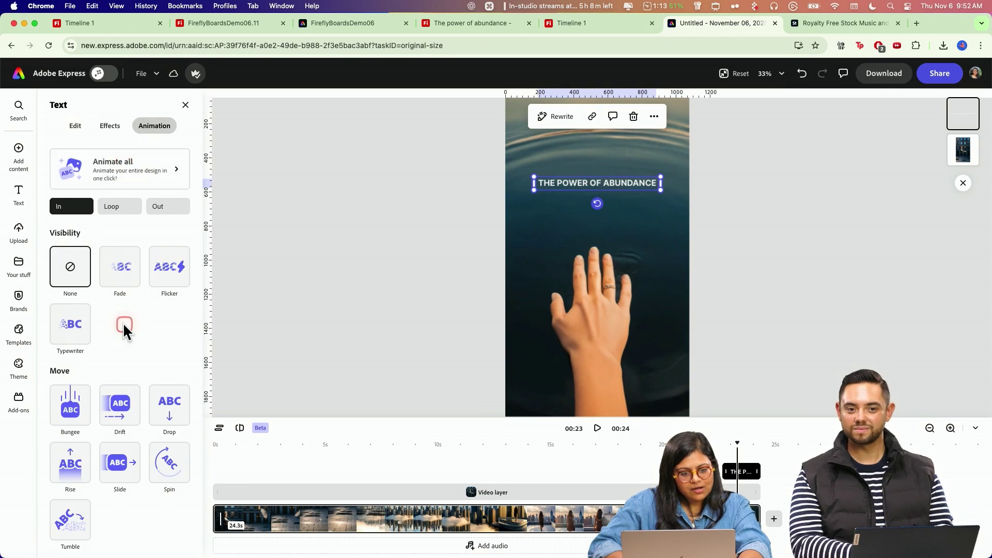
pyautogui.click(70, 330)
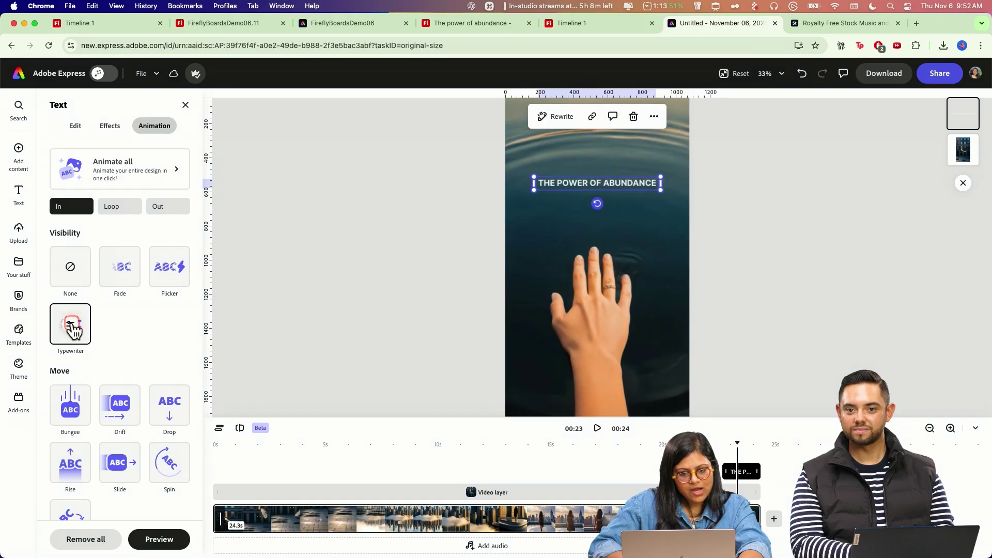
pyautogui.click(72, 323)
pyautogui.click(129, 335)
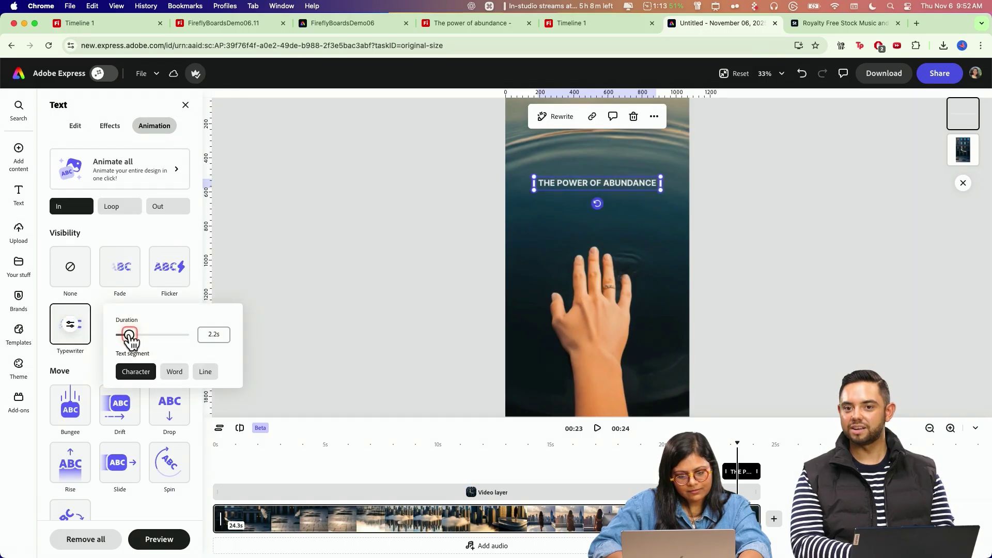
pyautogui.click(424, 375)
pyautogui.click(219, 428)
pyautogui.click(239, 380)
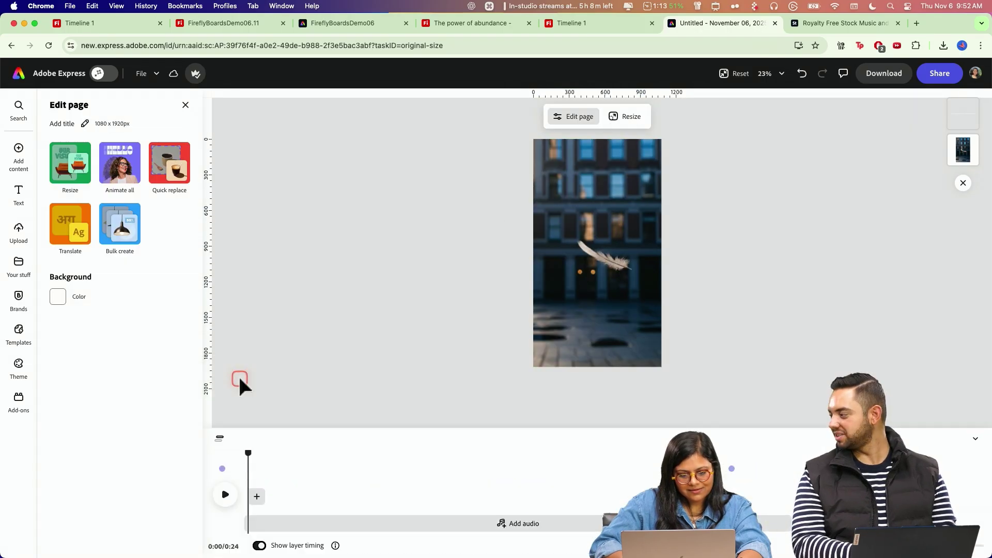
pyautogui.moveTo(245, 453); pyautogui.dragTo(218, 462)
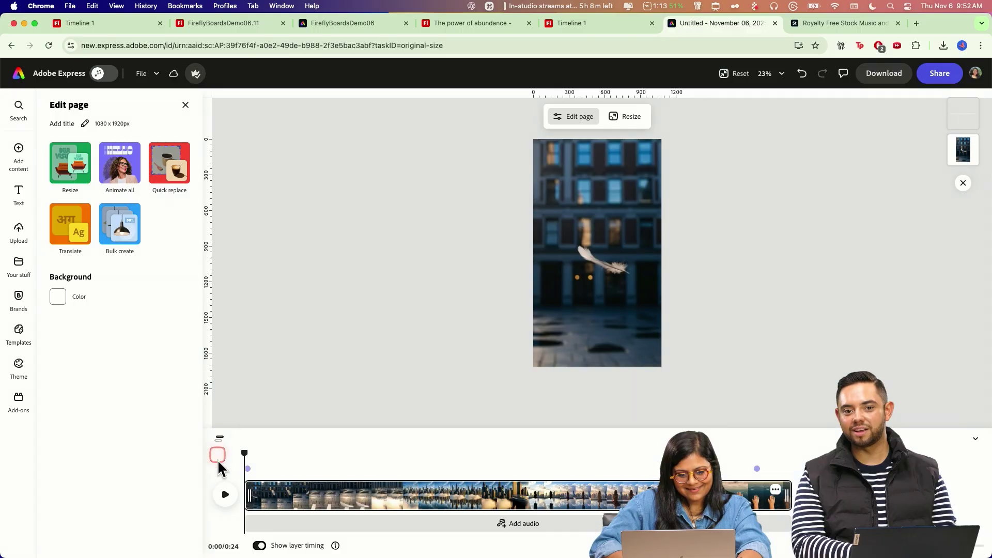
pyautogui.click(223, 498)
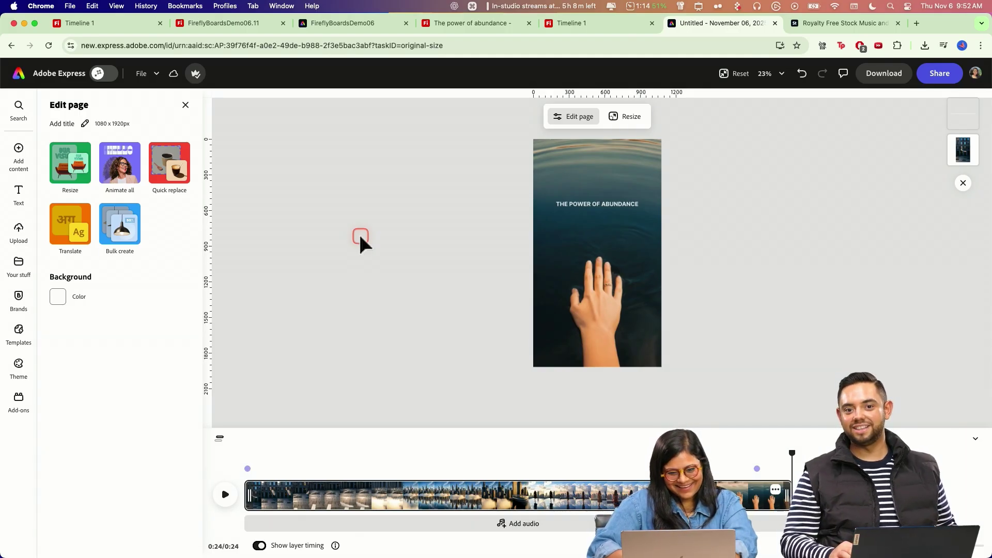
pyautogui.click(590, 206)
# Zoom out over the FireflyBoardsDemo06.11 board and view the Generate image model list
pyautogui.click(241, 23)
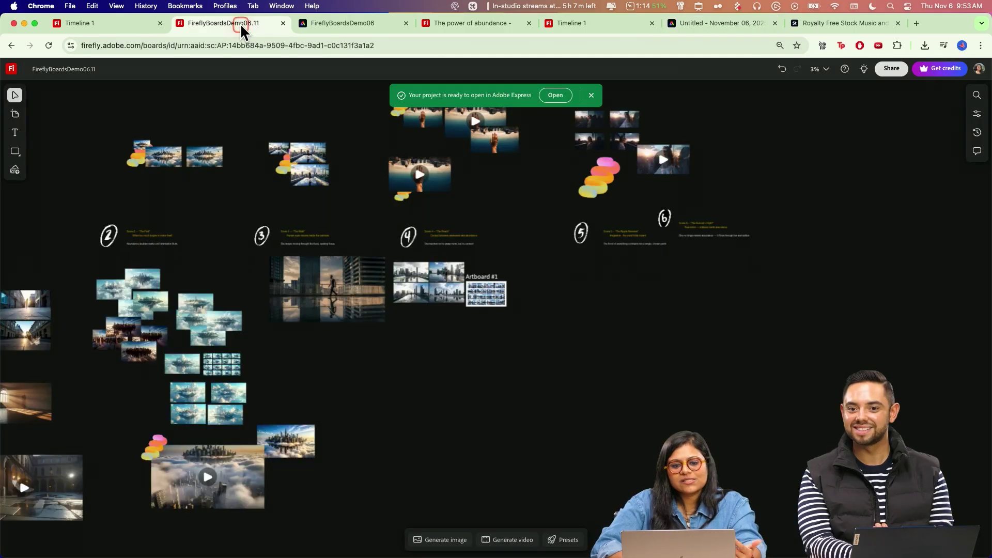
pyautogui.hotkey('shift', '1')
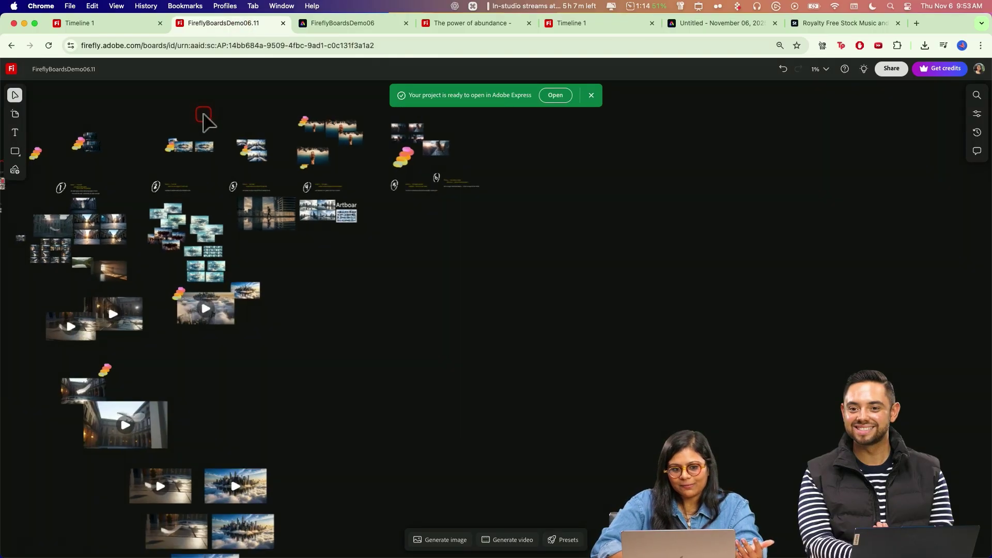
pyautogui.scroll(10, 263, 172)
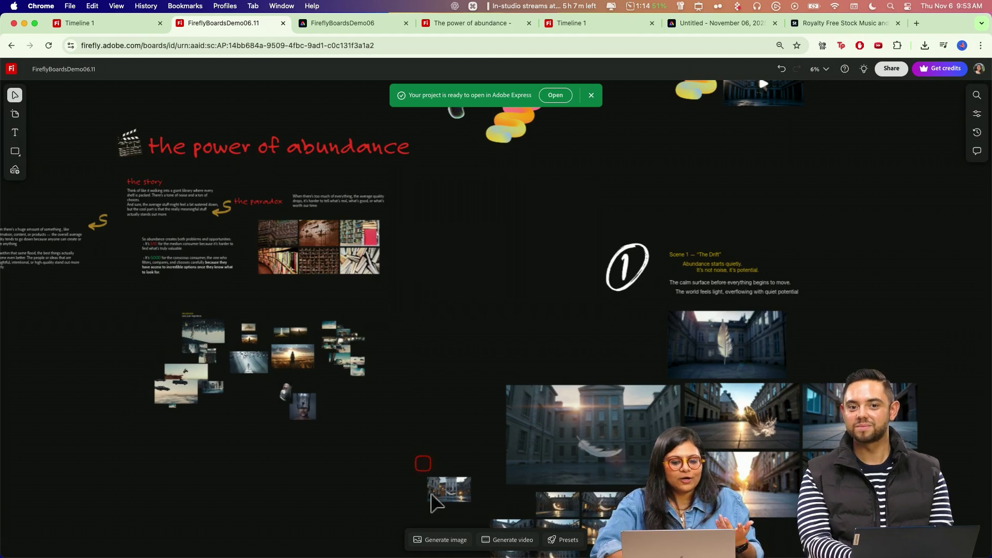
pyautogui.click(447, 543)
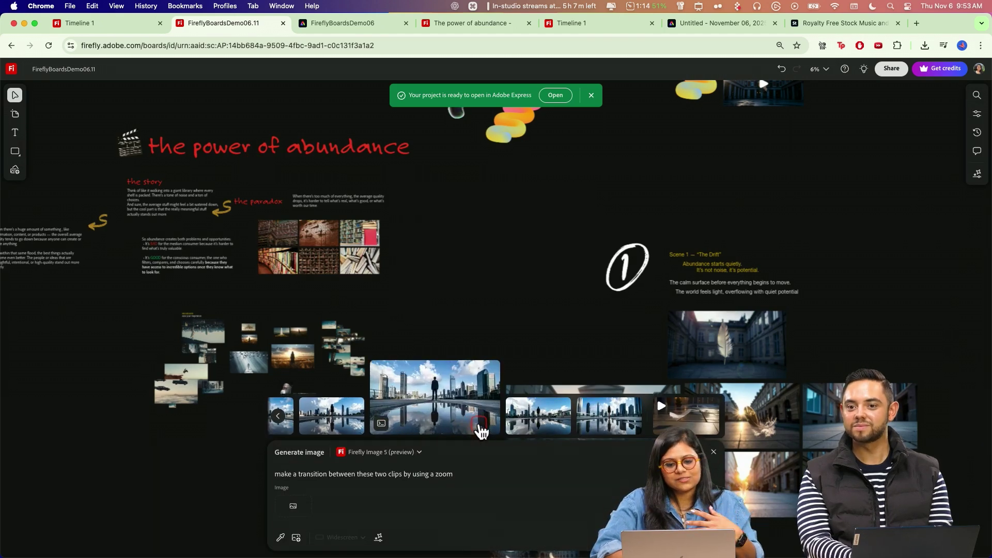
pyautogui.click(407, 452)
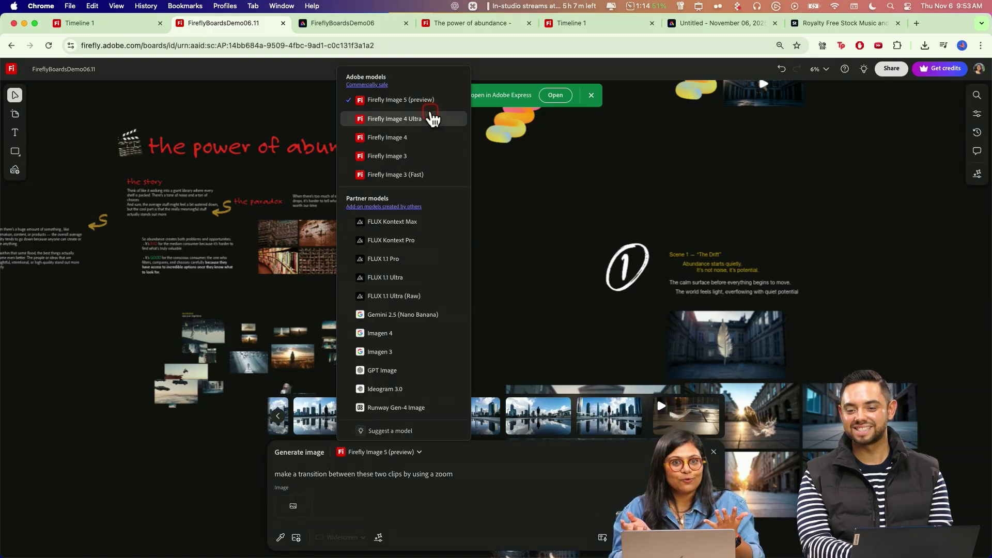
# Select the rooftop clip in the video editor, then scrub Express to the typing title
pyautogui.click(582, 26)
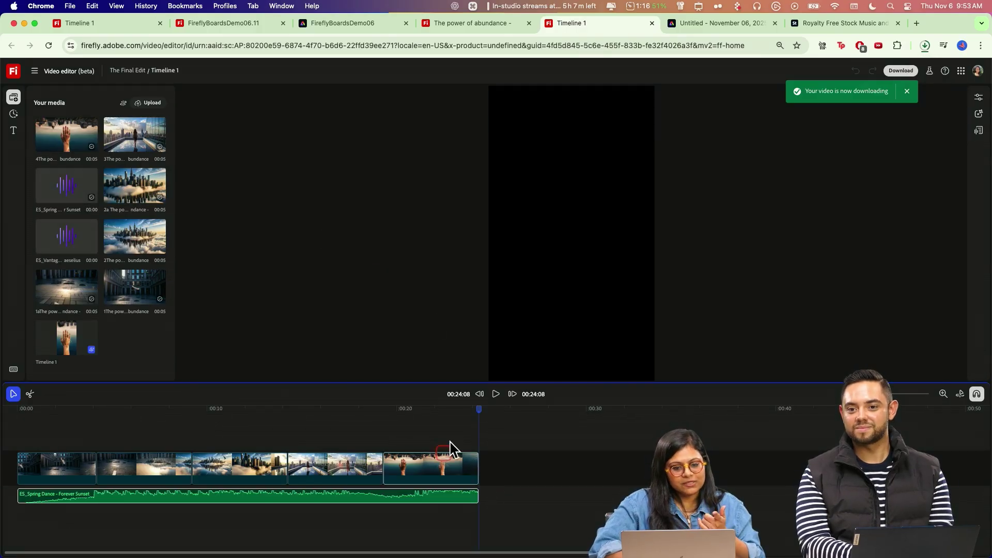
pyautogui.moveTo(479, 411); pyautogui.dragTo(316, 413)
pyautogui.click(369, 478)
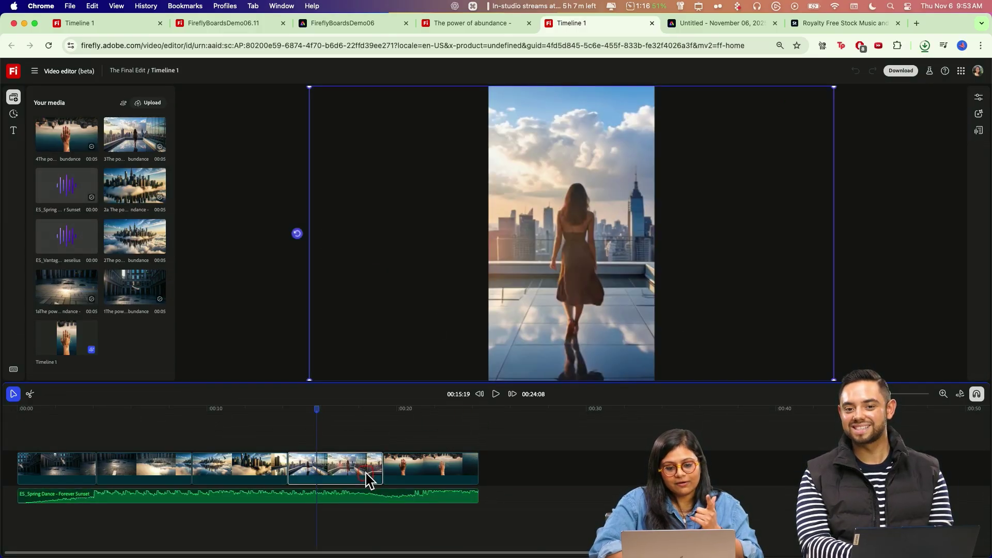
pyautogui.hotkey('ctrl', 'Tab')
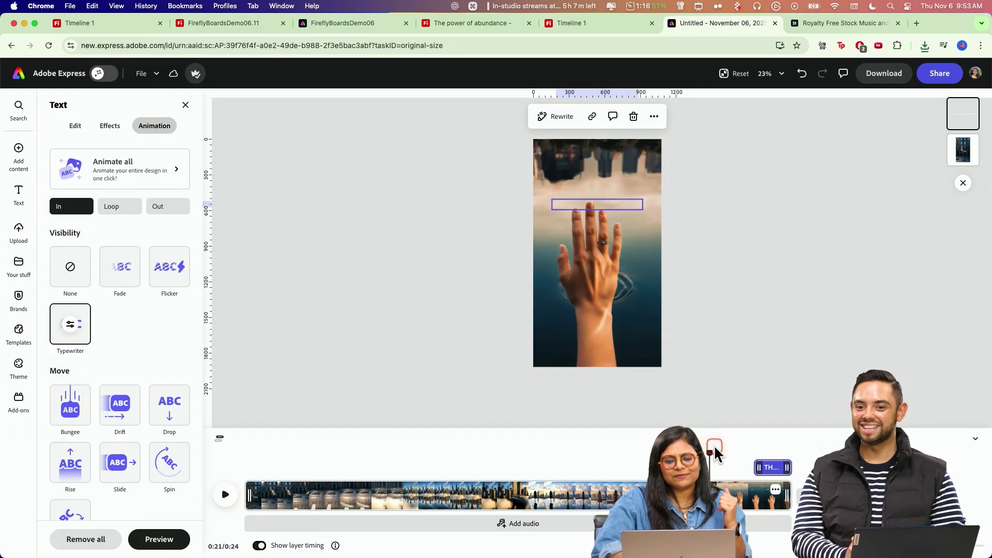
pyautogui.moveTo(709, 453)
pyautogui.mouseDown()
pyautogui.moveTo(312, 464)
pyautogui.moveTo(766, 460)
pyautogui.mouseUp()
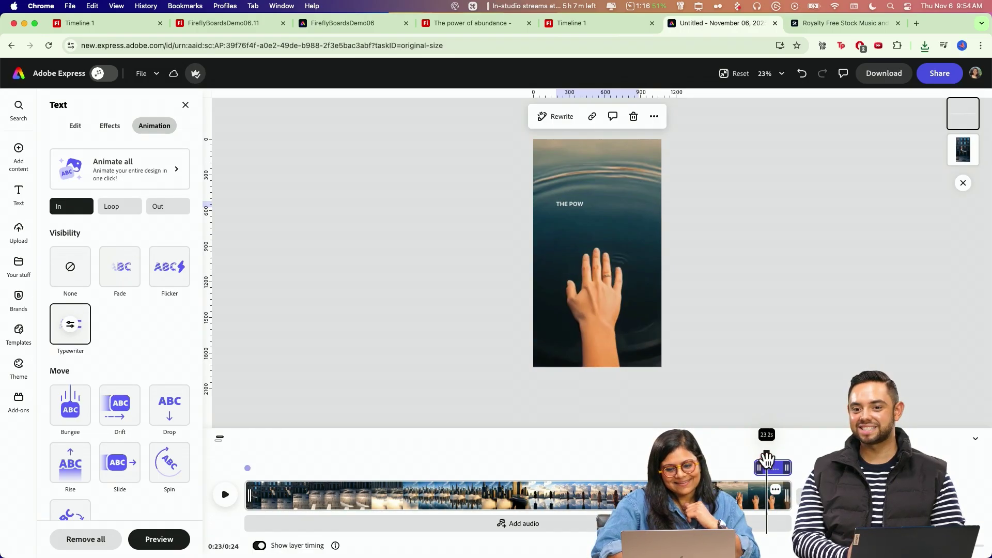